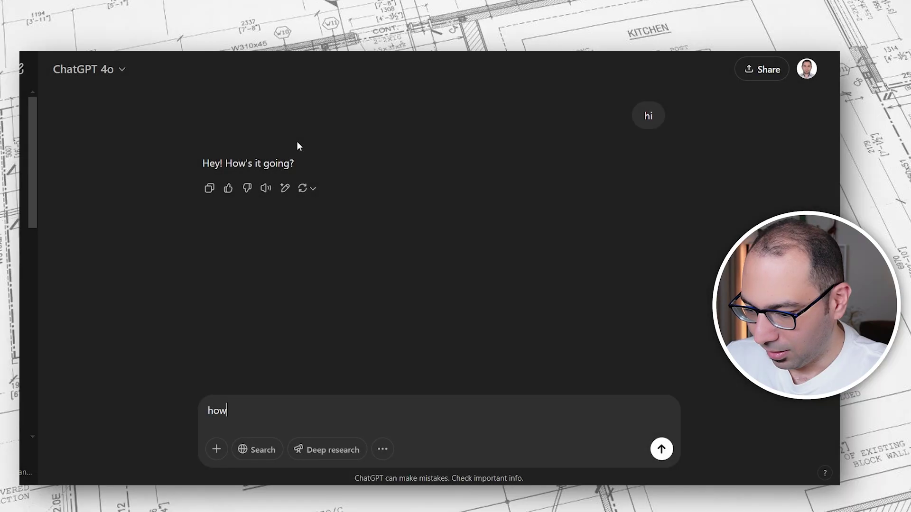
text(much is the supply rate of)
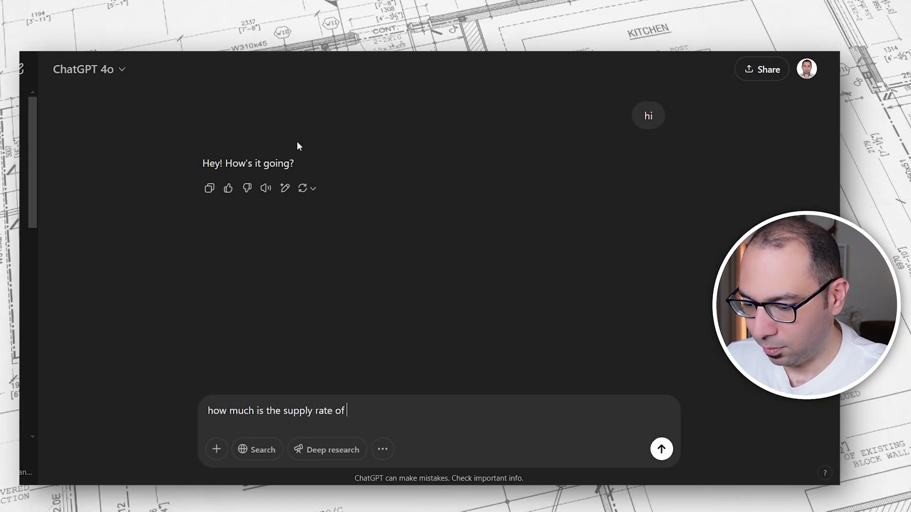
text(200mm thk in)
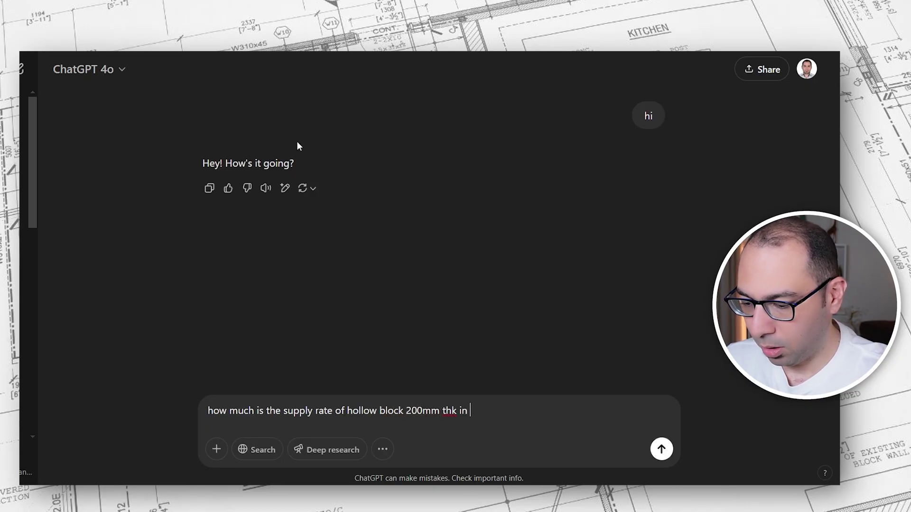
text(ai)
Ask Dubai 200mm hollow block supply rates and the price per block, noting AED 2.40 and 2.90.
key(Return)
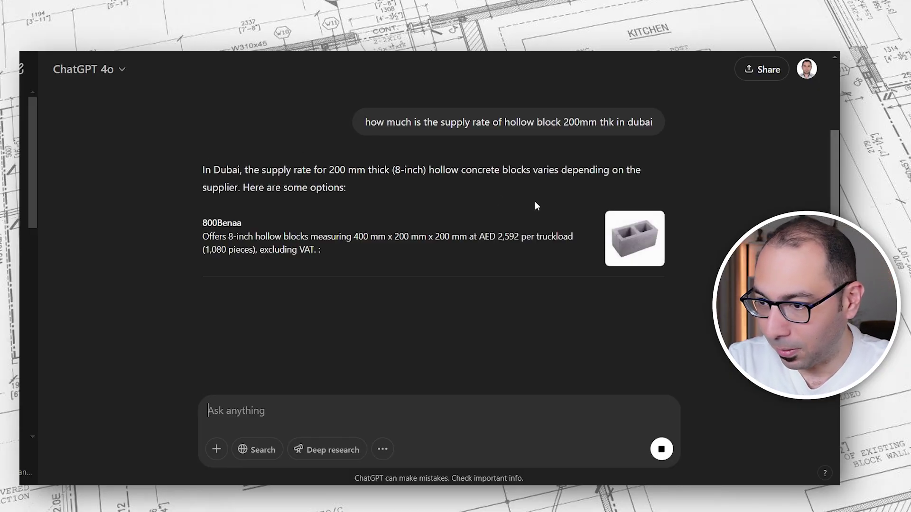
text(give the price per block please)
key(Return)
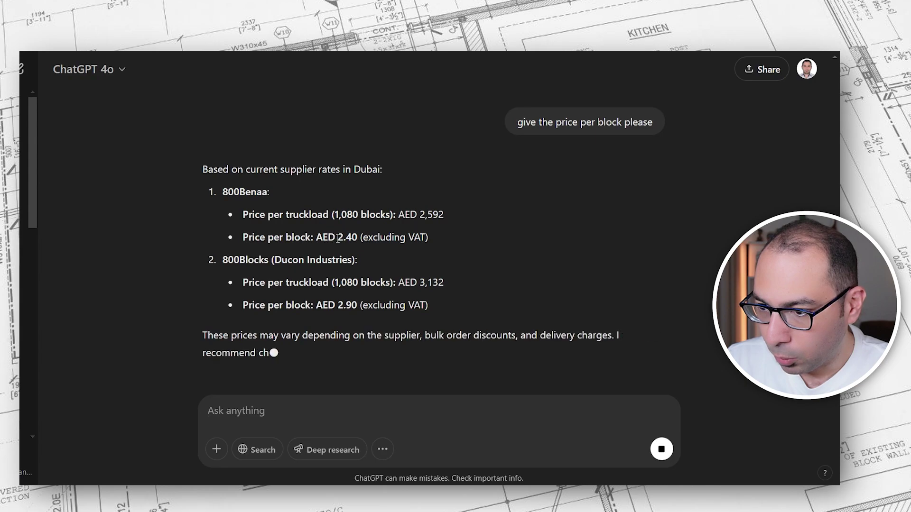
drag(338, 236, 359, 237)
drag(338, 305, 358, 305)
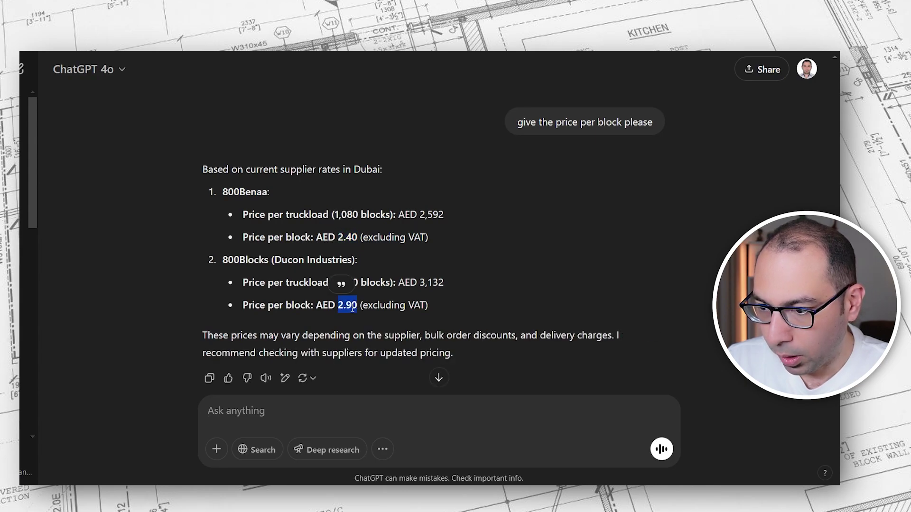
scroll(350, 315, down, 1)
click(361, 411)
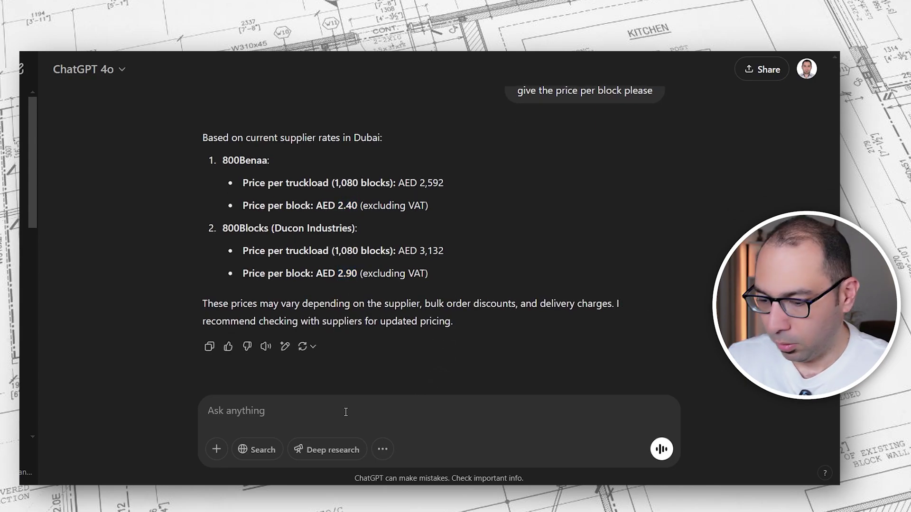
text(consider the 2.4 price for esti)
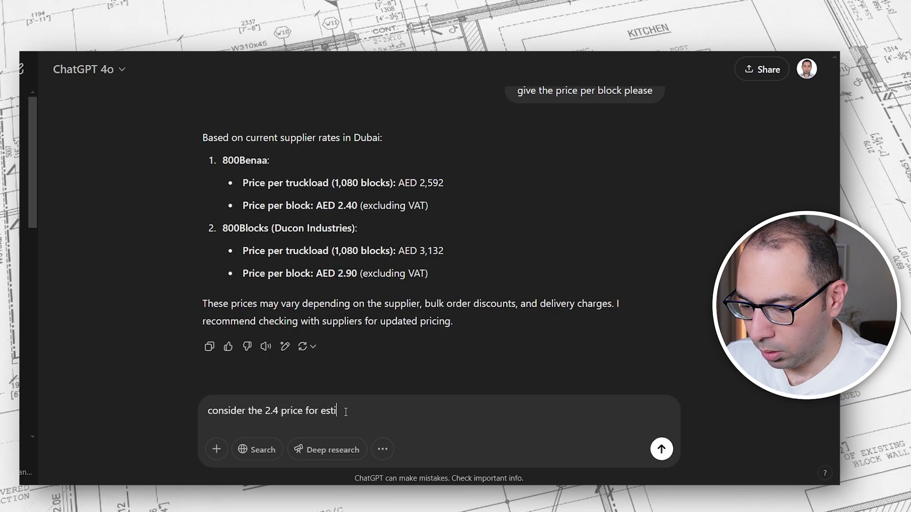
text(mating the cos)
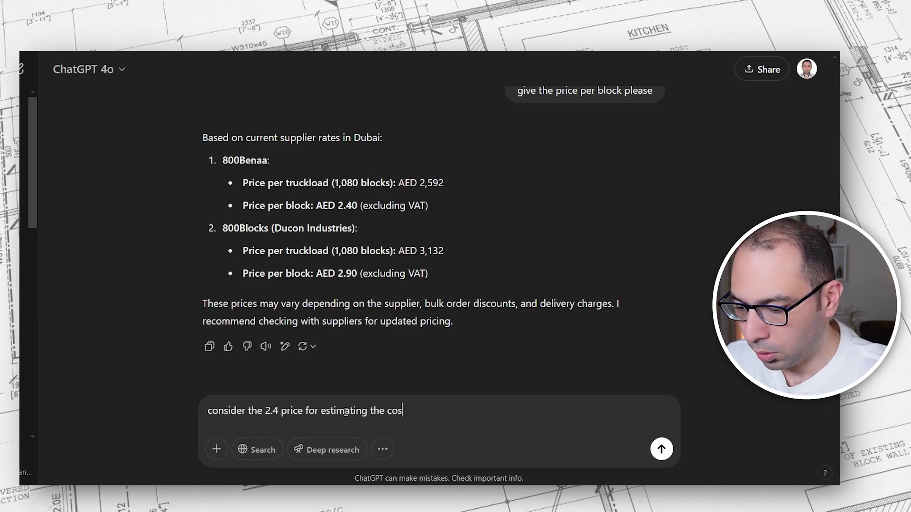
text(wal)
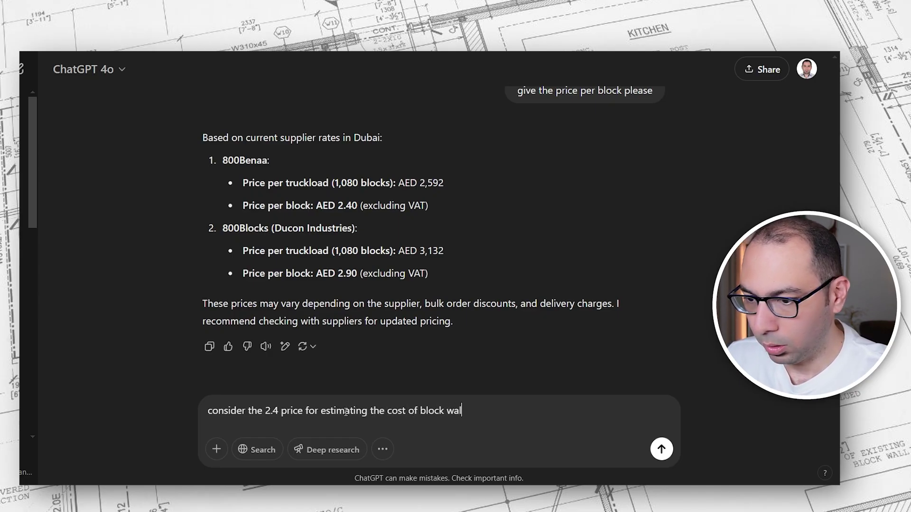
text(ls. how many)
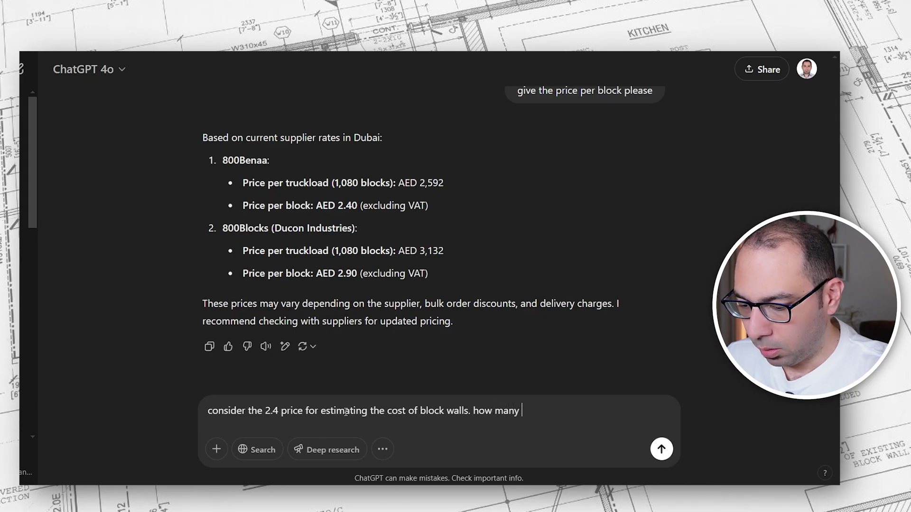
text( there in 1 sqm)
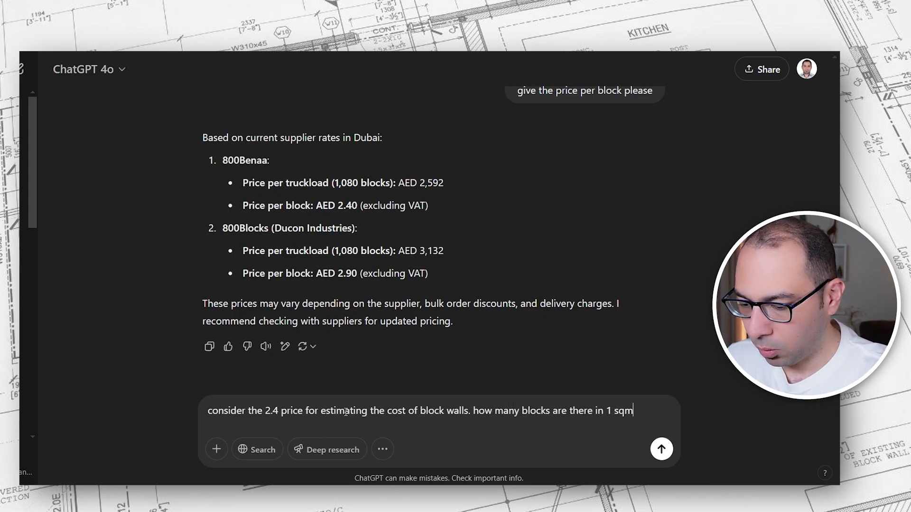
text( of a wall)
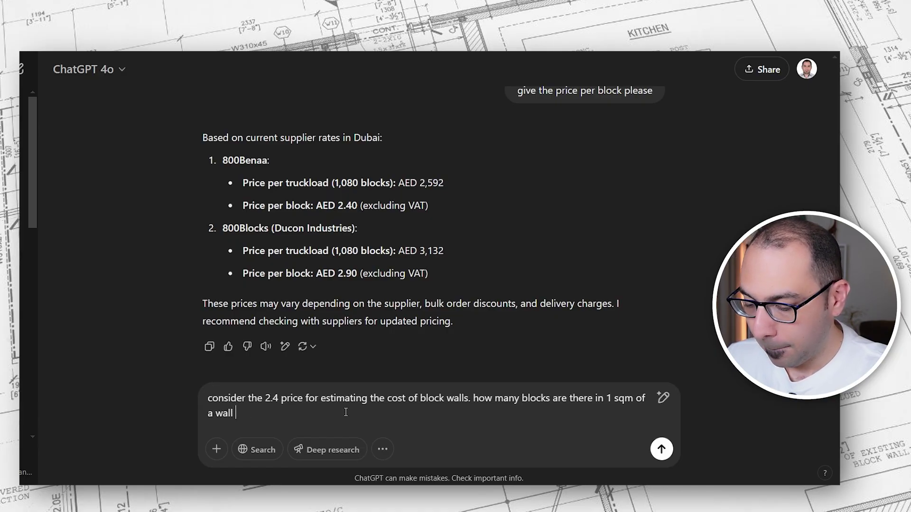
text( con)
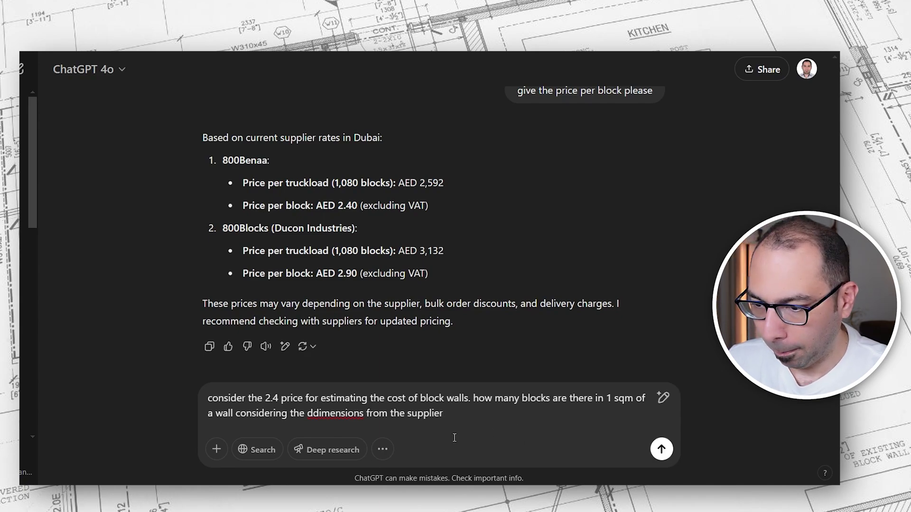
Send the blocks-per-sqm question using the 2.4 price, with 'ddimensions' corrected to 'dimensions'.
right_click(334, 415)
click(375, 146)
key(Return)
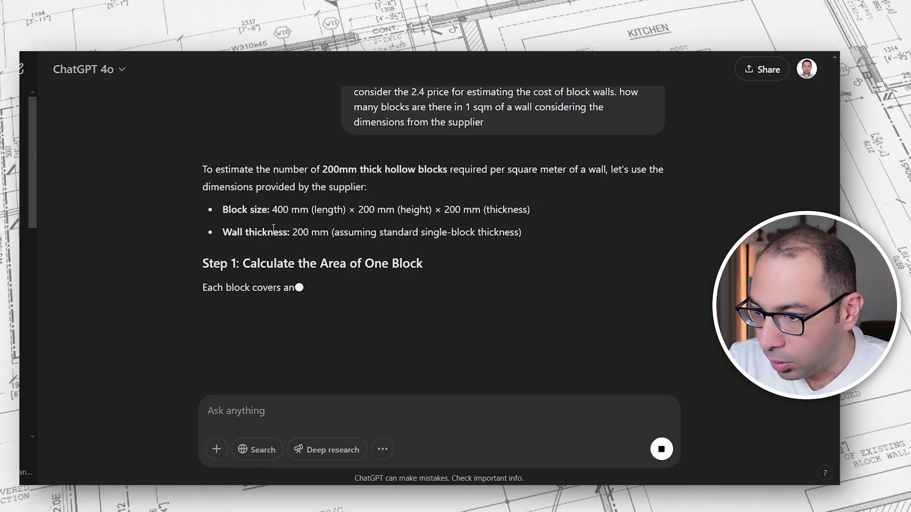
Review the reply: 12.5 blocks per m² and 12.5 × 2.40 = AED 30 per m².
drag(272, 210, 529, 212)
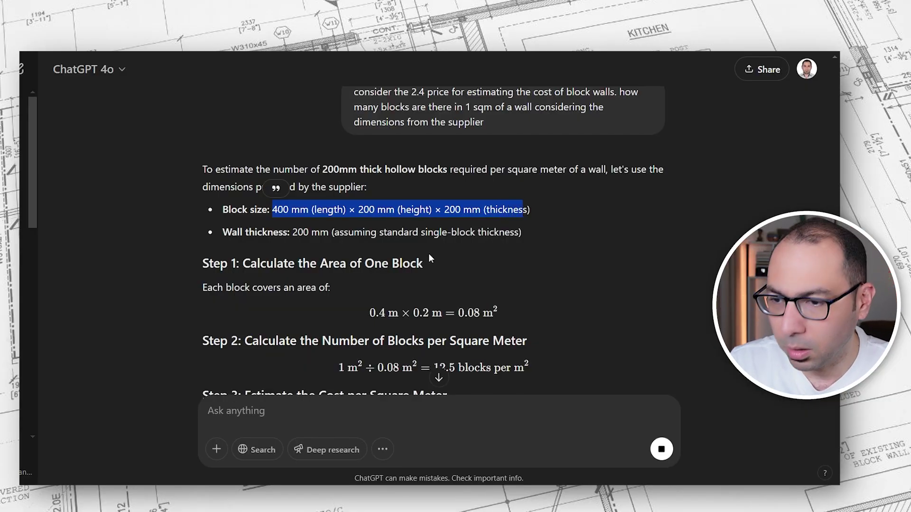
click(343, 246)
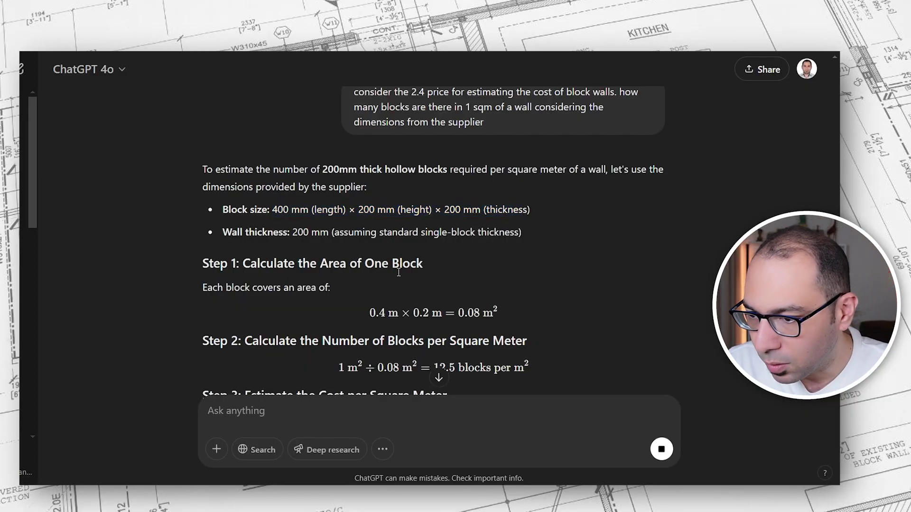
scroll(437, 281, down, 2)
scroll(463, 300, down, 1)
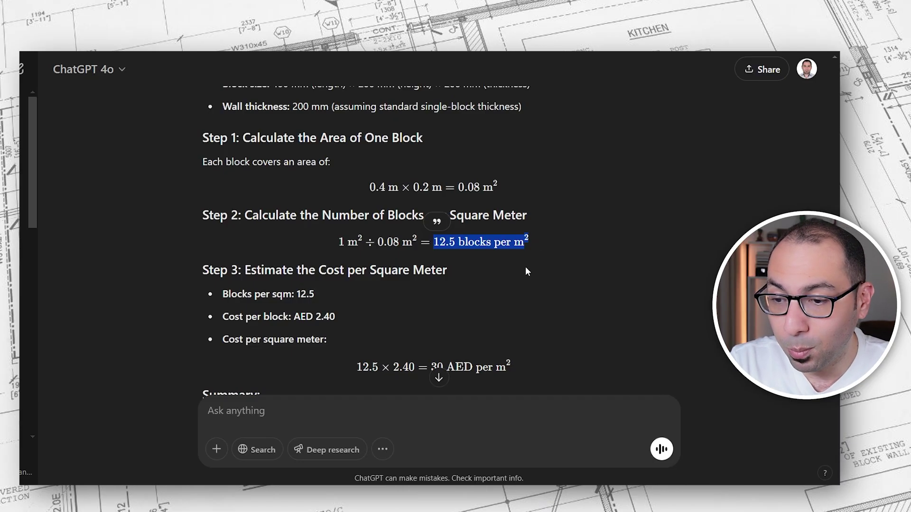
click(468, 247)
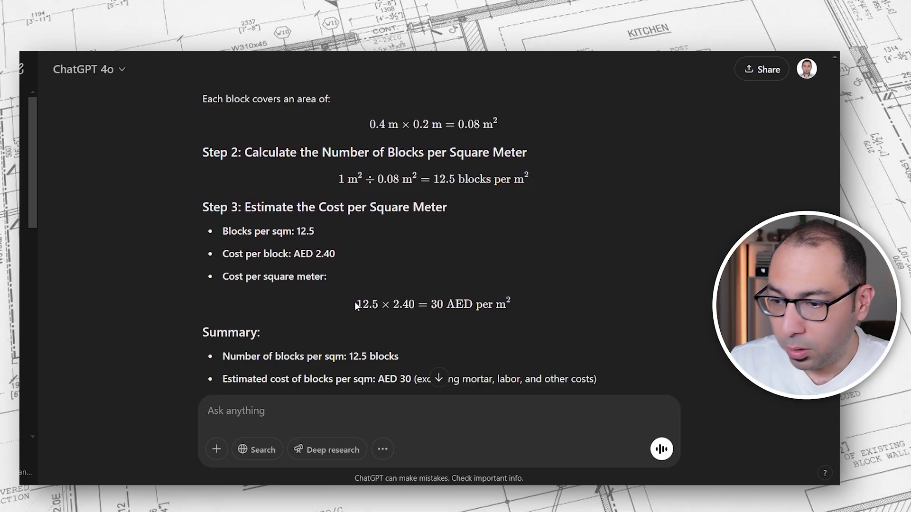
drag(354, 302, 443, 311)
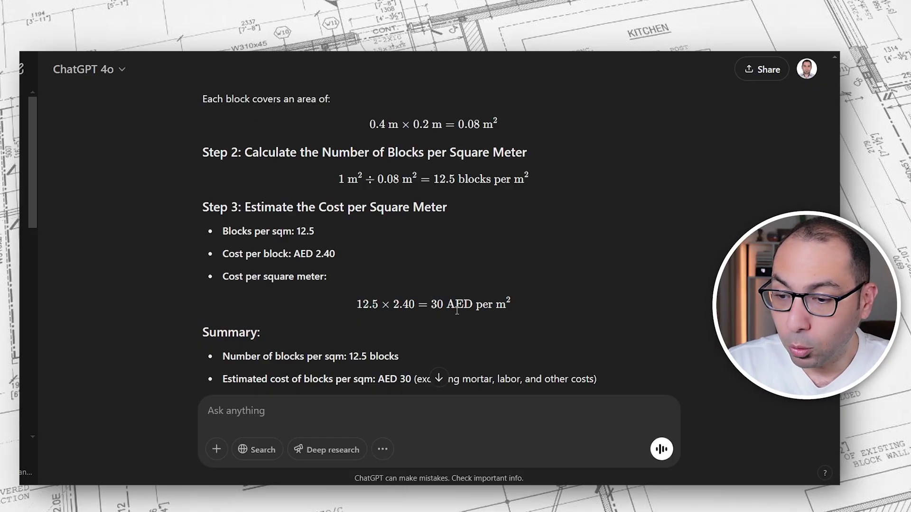
drag(431, 305, 514, 309)
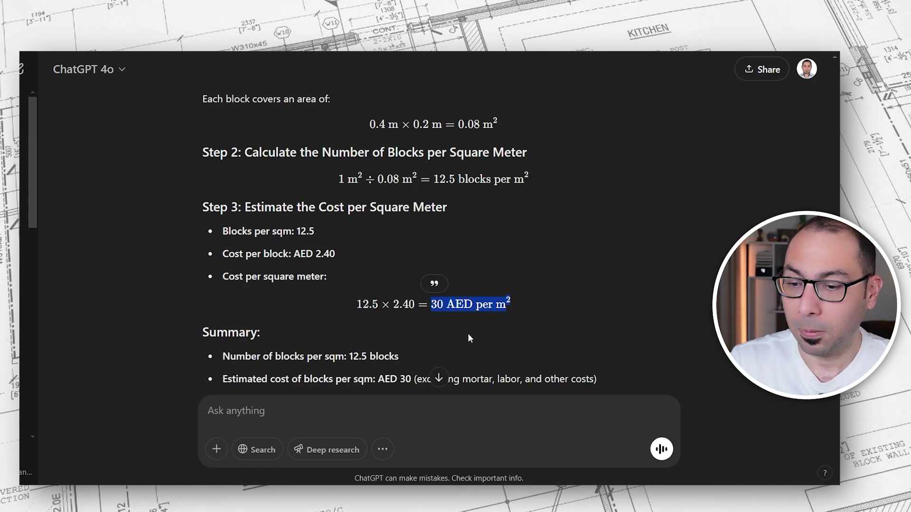
click(478, 329)
scroll(544, 290, down, 2)
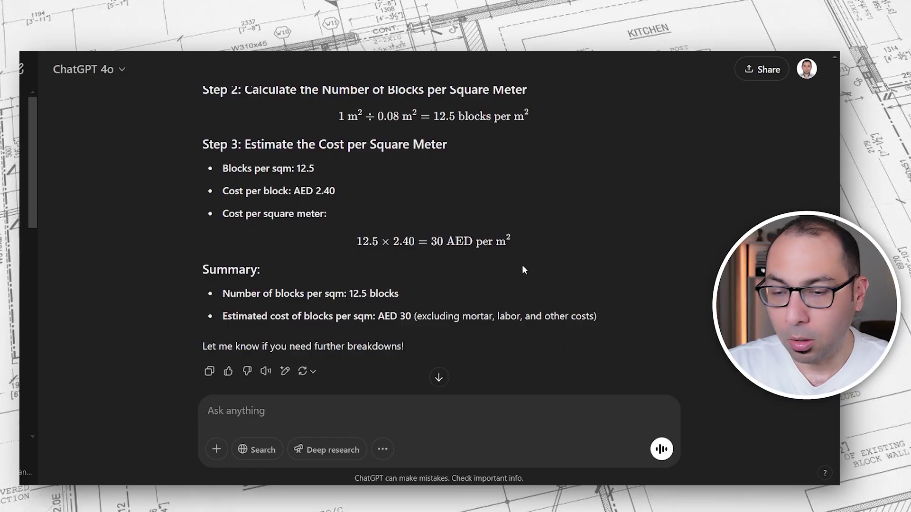
scroll(522, 270, down, 1)
Ask the mortar quantity per block and check the 0.01722 m³ gross volume working.
click(215, 418)
text(ok, now we also nee)
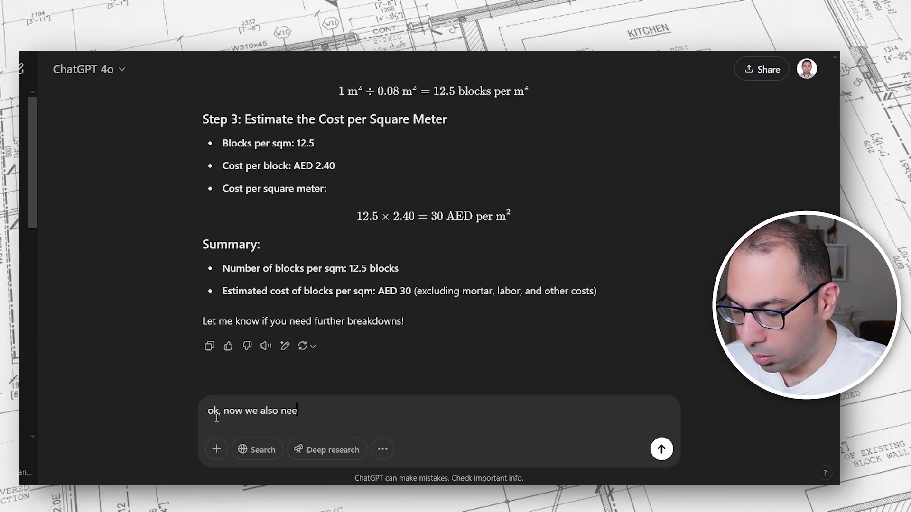
text(d mortar.)
text(y idd)
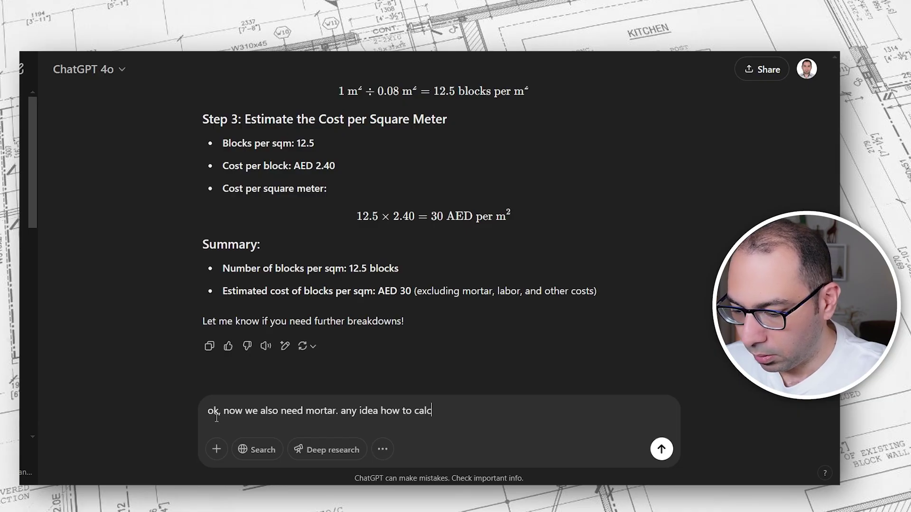
text(the required mortar quantity in m3)
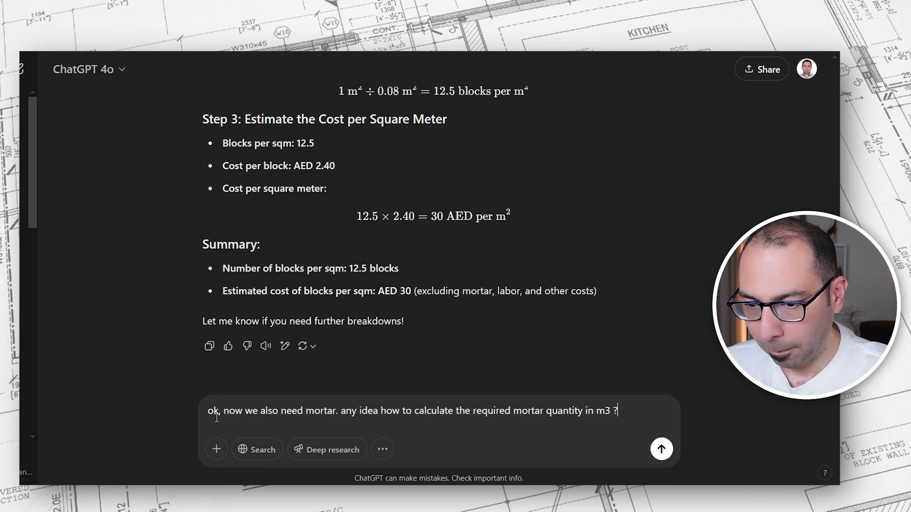
text(?)
key(Return)
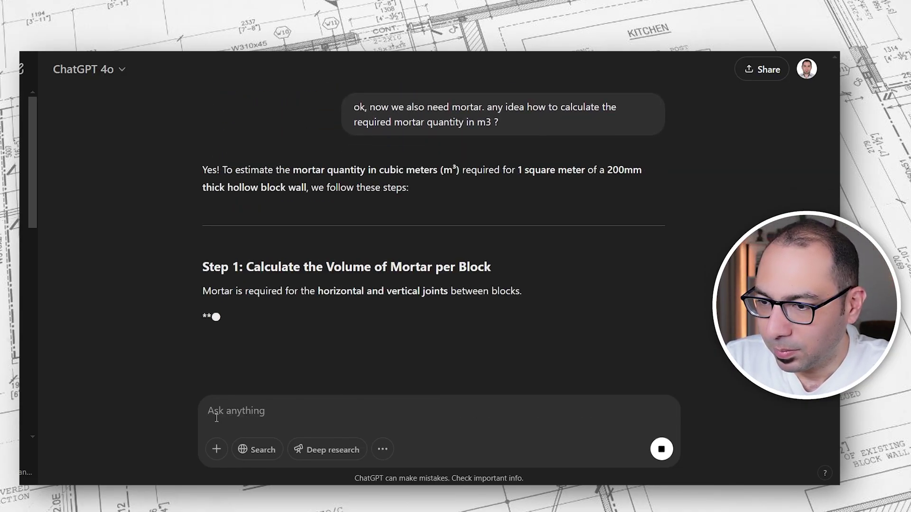
scroll(482, 314, down, 3)
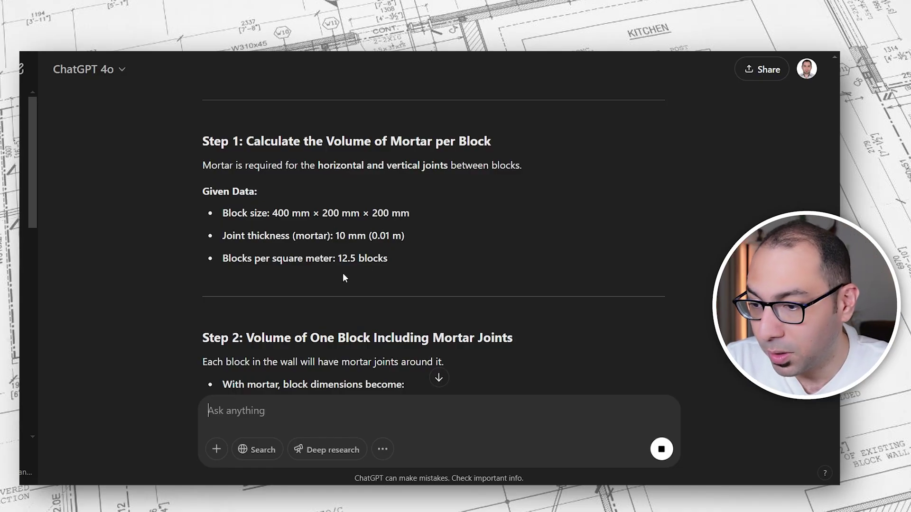
scroll(374, 264, down, 2)
scroll(375, 263, down, 2)
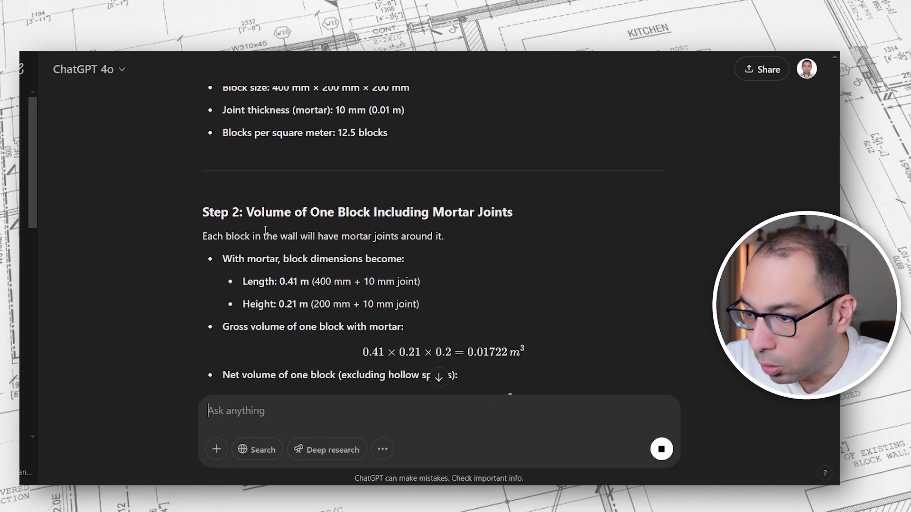
scroll(268, 149, down, 2)
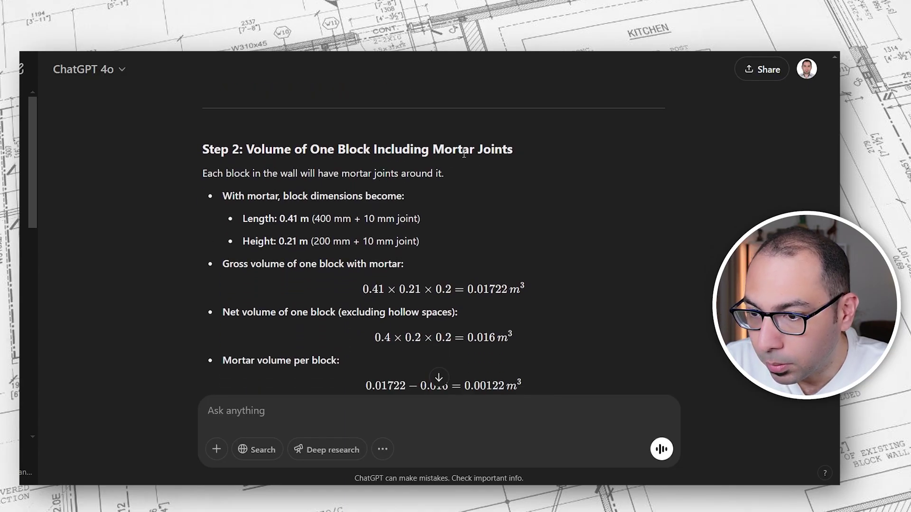
scroll(324, 231, down, 2)
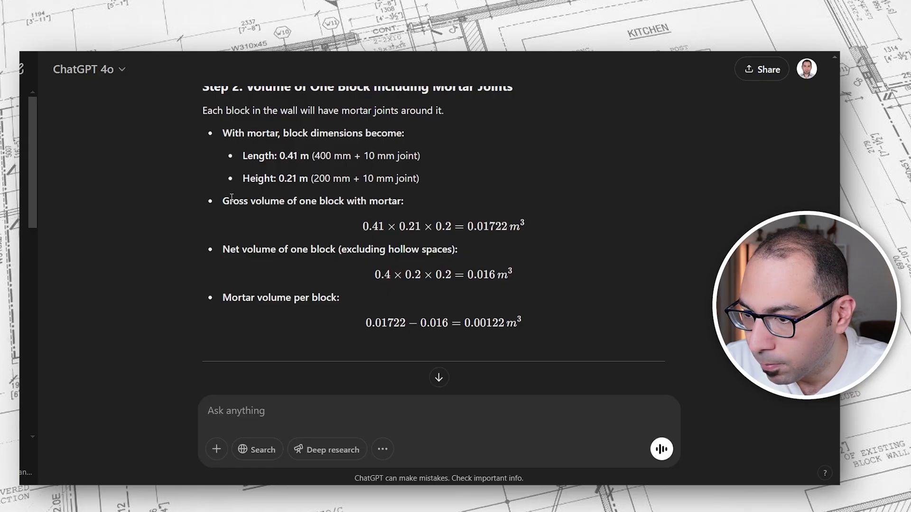
drag(230, 199, 408, 205)
drag(360, 226, 526, 226)
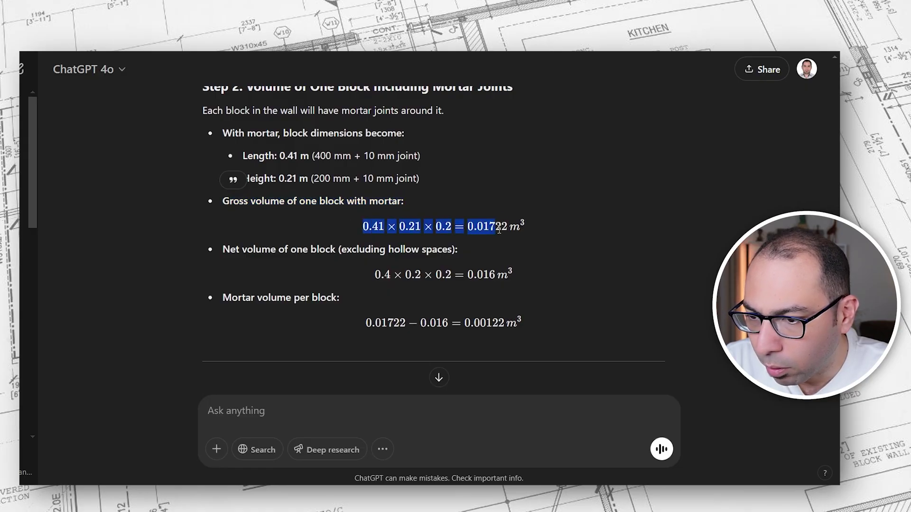
click(290, 249)
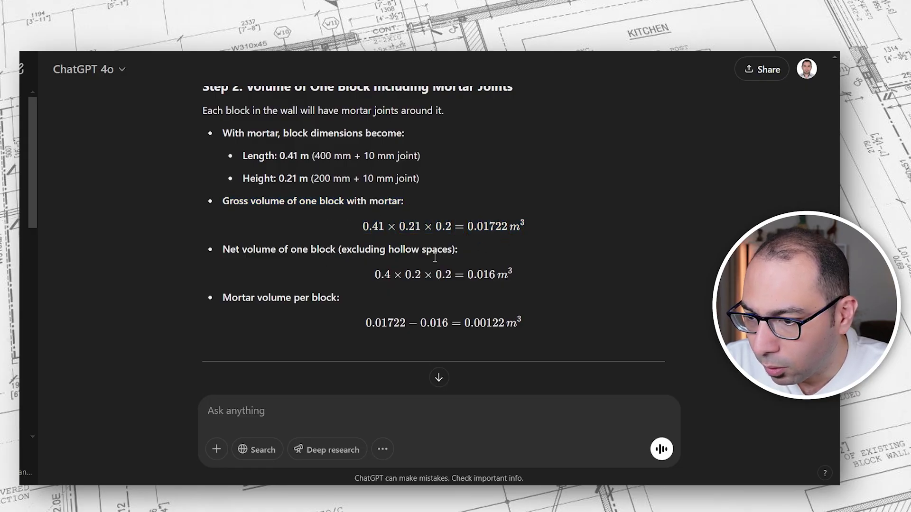
Check the 0.016 m³ net volume and the 0.00122 m³ mortar-per-block result.
drag(377, 275, 512, 275)
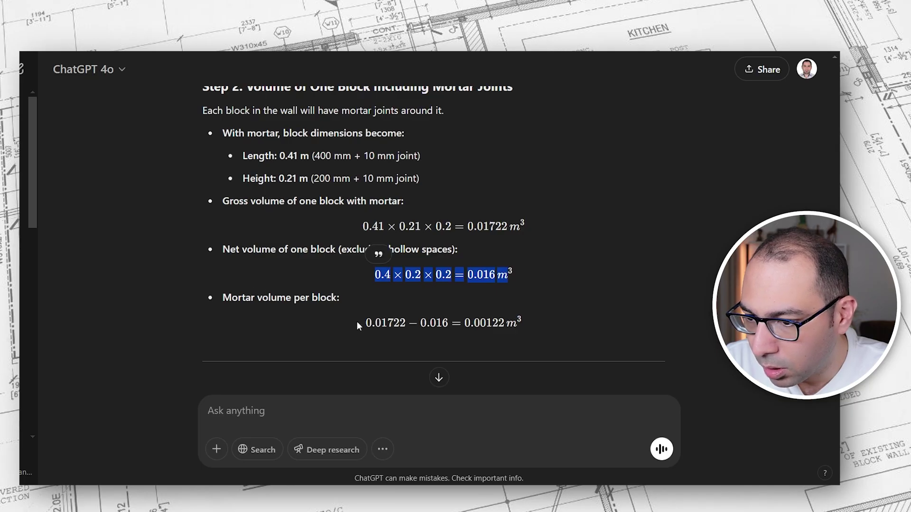
drag(366, 322, 525, 324)
click(474, 326)
drag(464, 324, 524, 323)
click(285, 413)
text(comp)
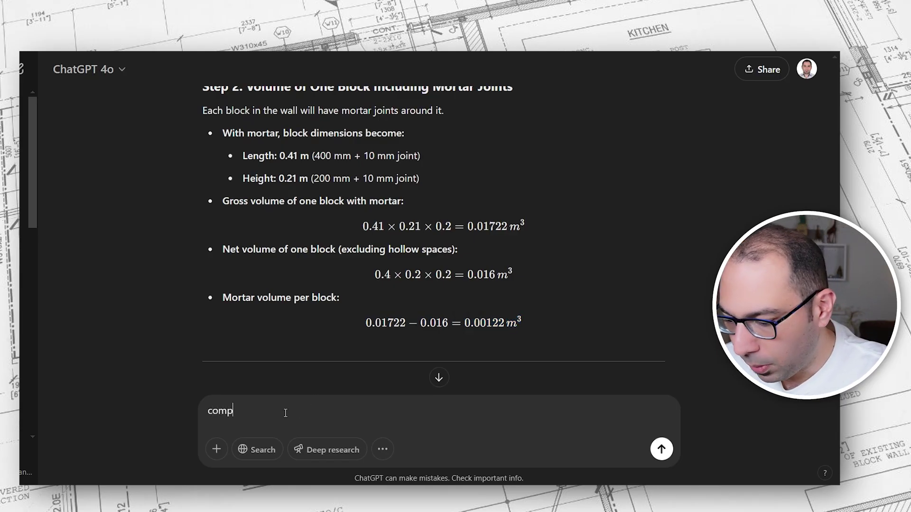
text(are that with 7)
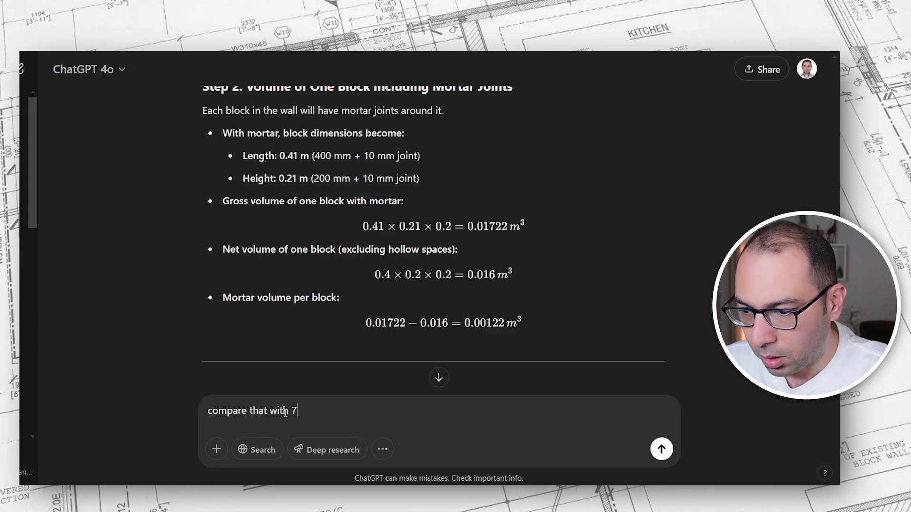
text(m x .01)
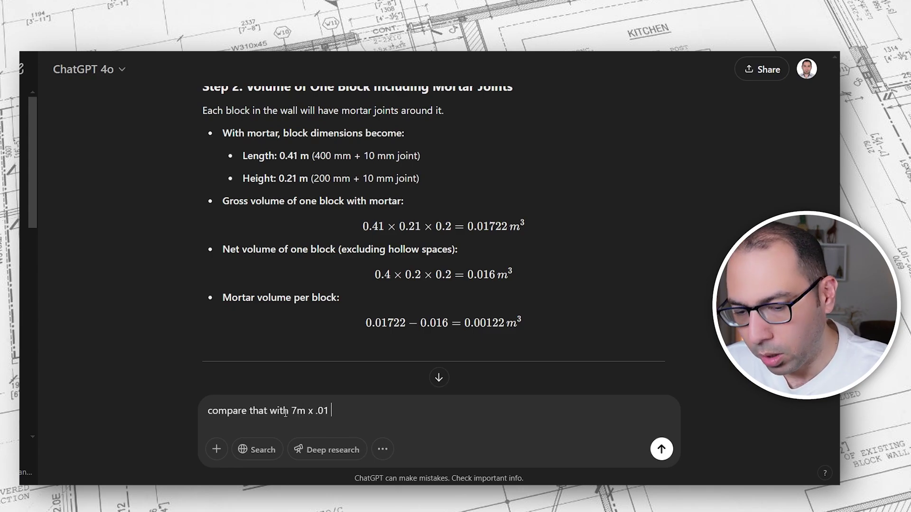
text(x .1)
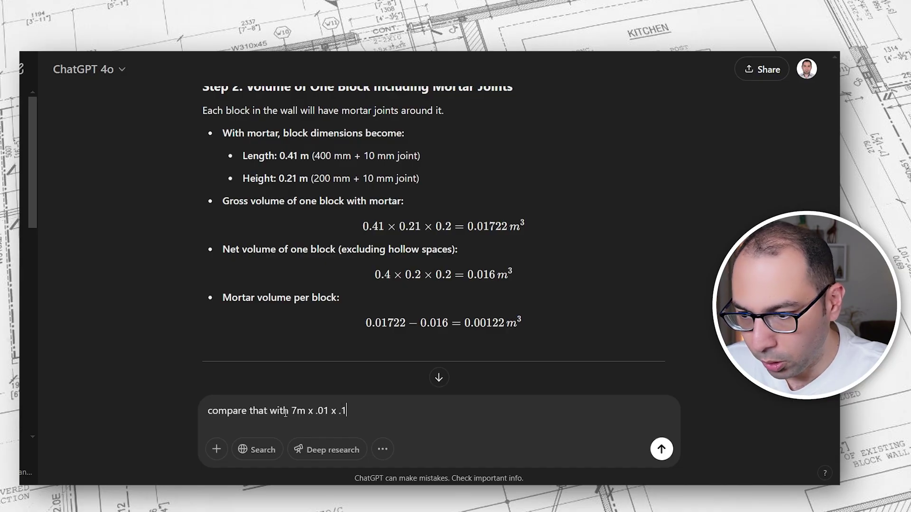
text(m)
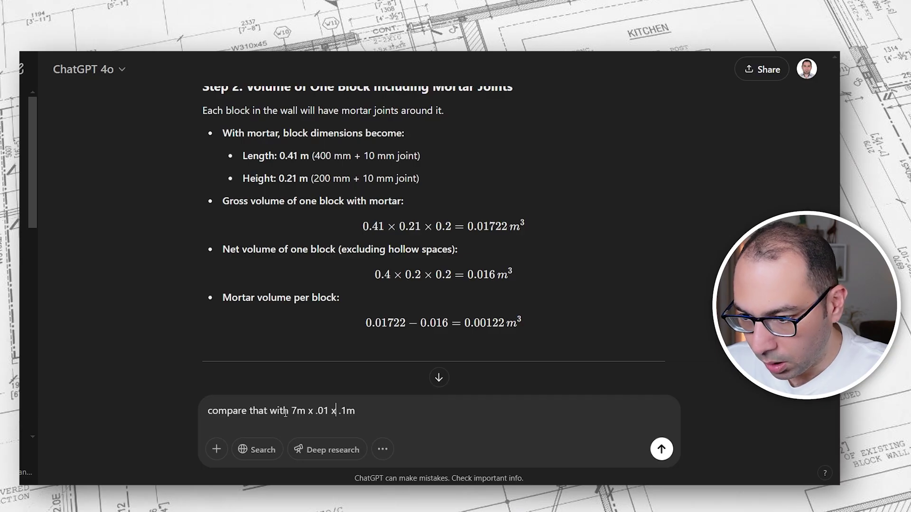
text(m)
Ask ChatGPT to compare its mortar figure with 7m x .01 x .1m.
key(Return)
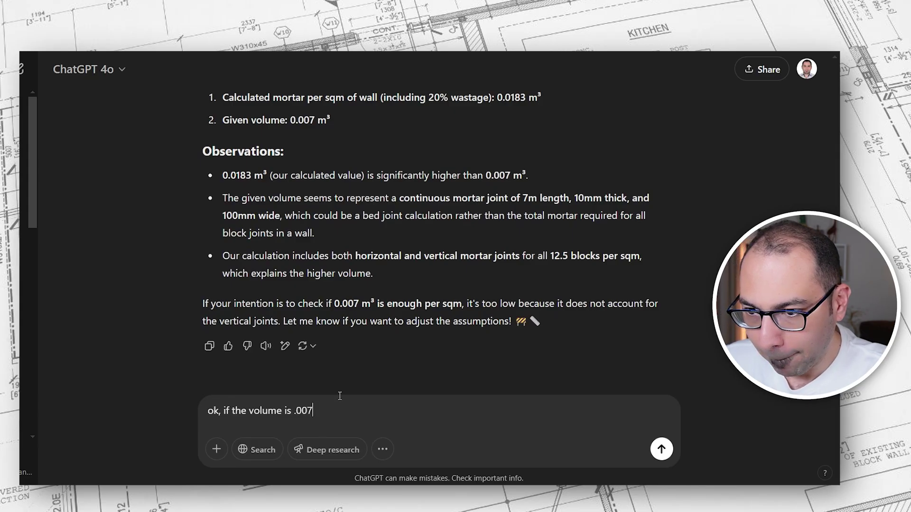
text( m3, and we need 1 m3 of sand and)
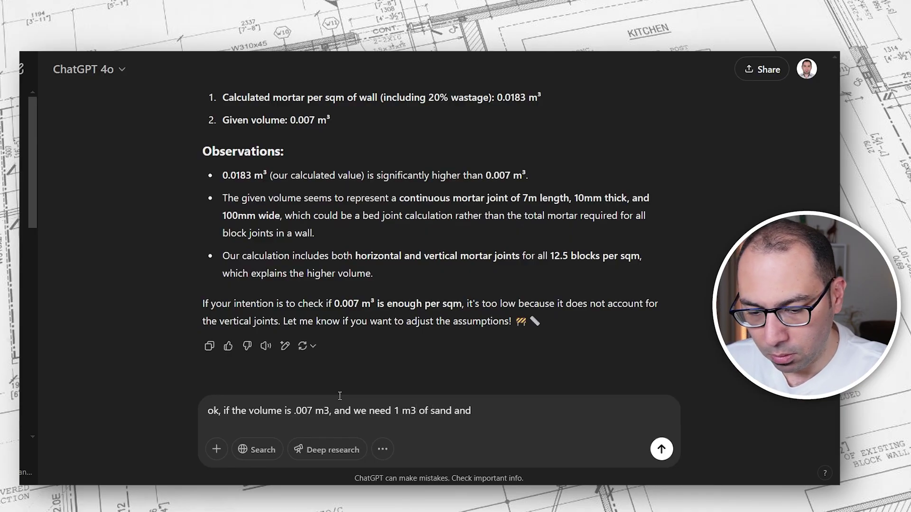
text(8 bags of cement.)
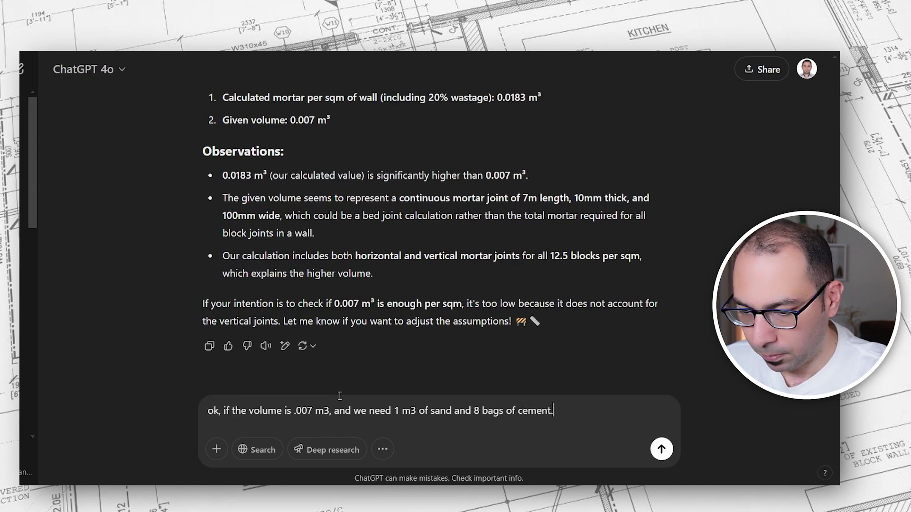
text( can you tell me ho)
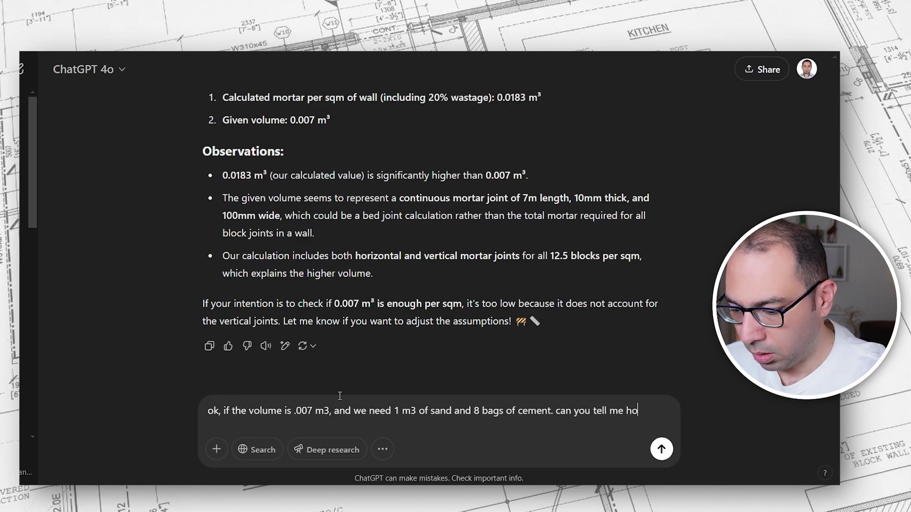
text(w much is the price of cement)
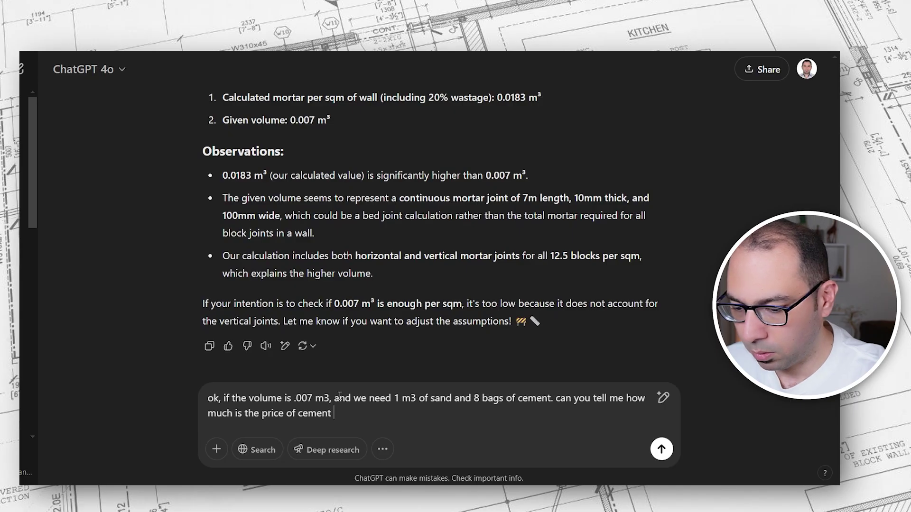
text(per bag )
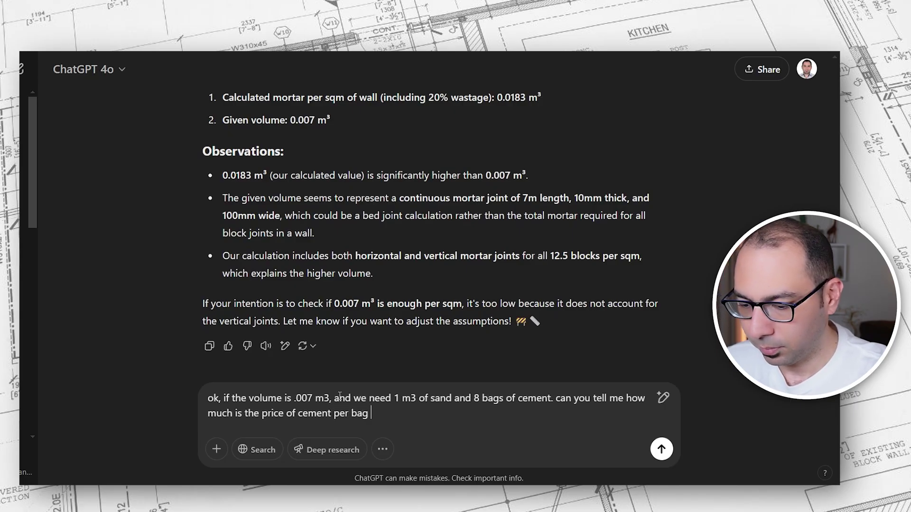
text(in dduba)
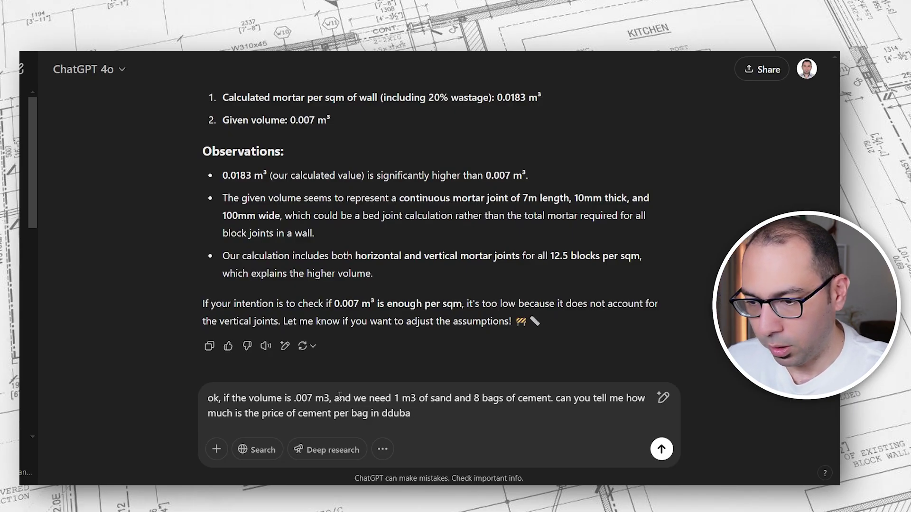
Ask the cement bag price in UAE, noting the Ducon Industries rate of 11.75.
key(BackSpace)
key(BackSpace)
key(BackSpace)
key(BackSpace)
key(BackSpace)
text(uae)
key(Return)
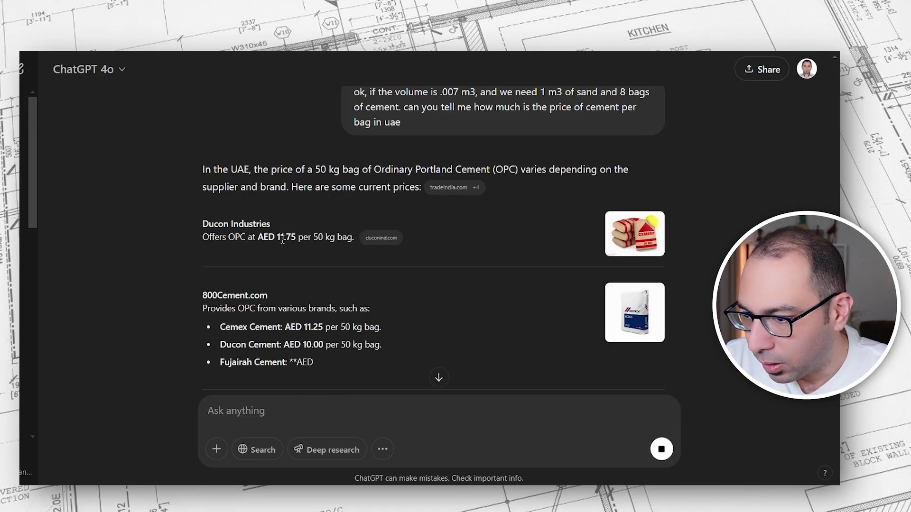
drag(278, 237, 294, 238)
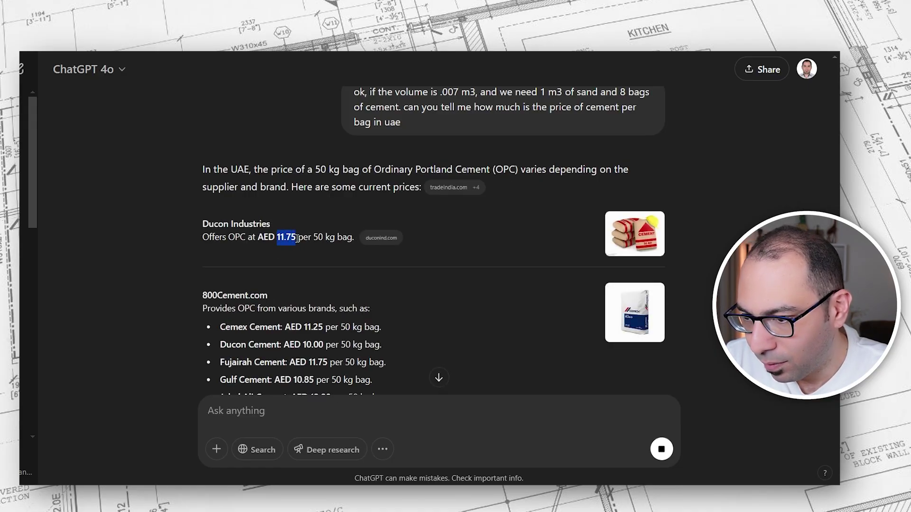
scroll(319, 286, down, 2)
mouse_move(305, 201)
mouse_down()
mouse_move(324, 202)
mouse_move(327, 236)
mouse_up()
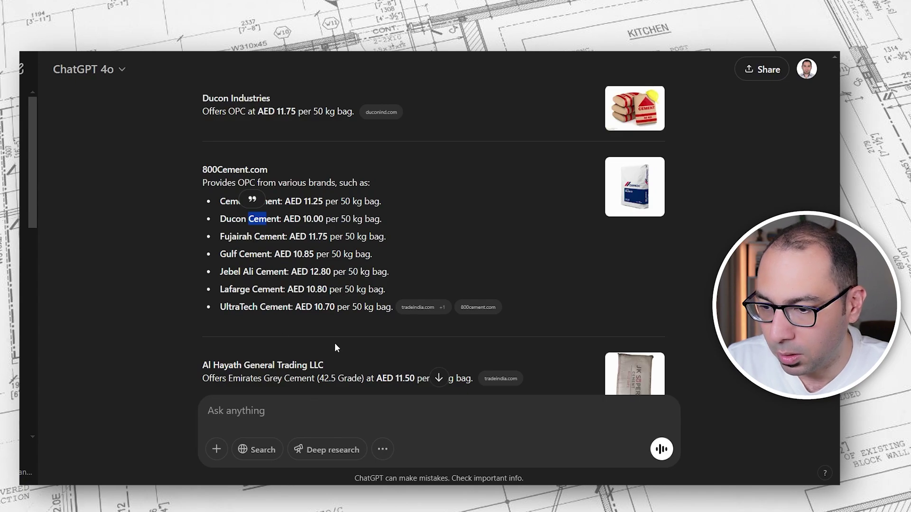
scroll(335, 344, down, 2)
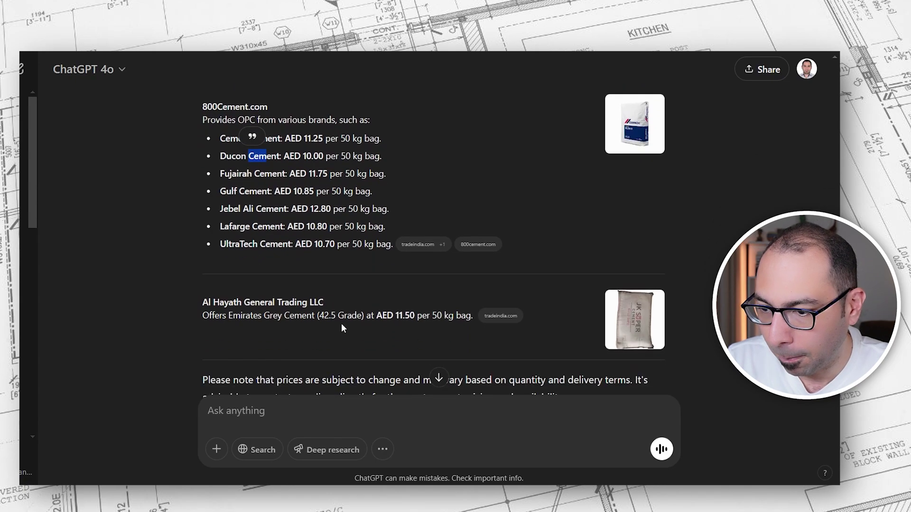
scroll(346, 323, down, 1)
scroll(346, 325, down, 1)
Ask for the average price per bag, getting AED 11.26 per 50 kg bag.
click(320, 404)
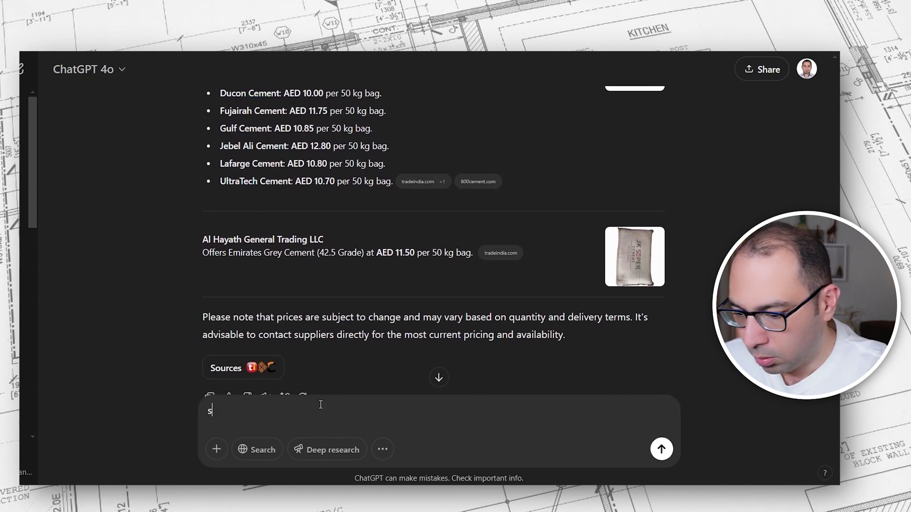
text(so how much is th)
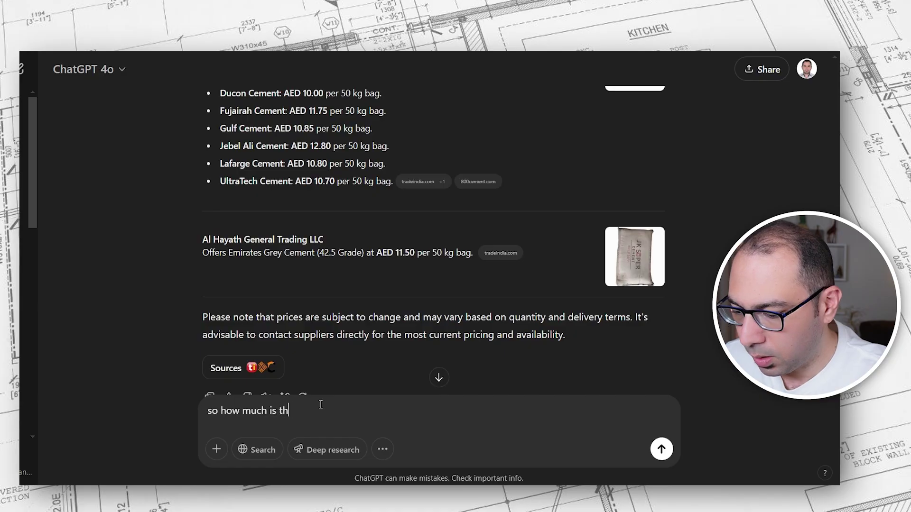
text(e average price per bag to consider ?)
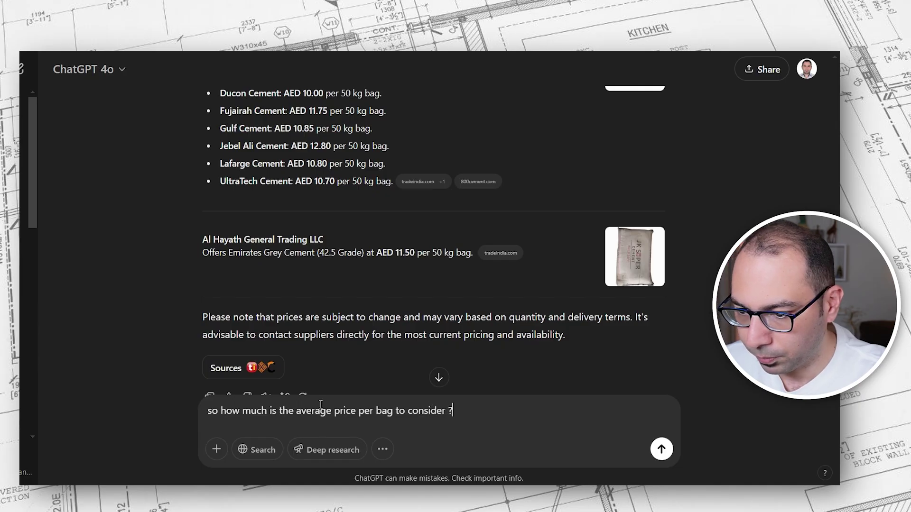
key(Return)
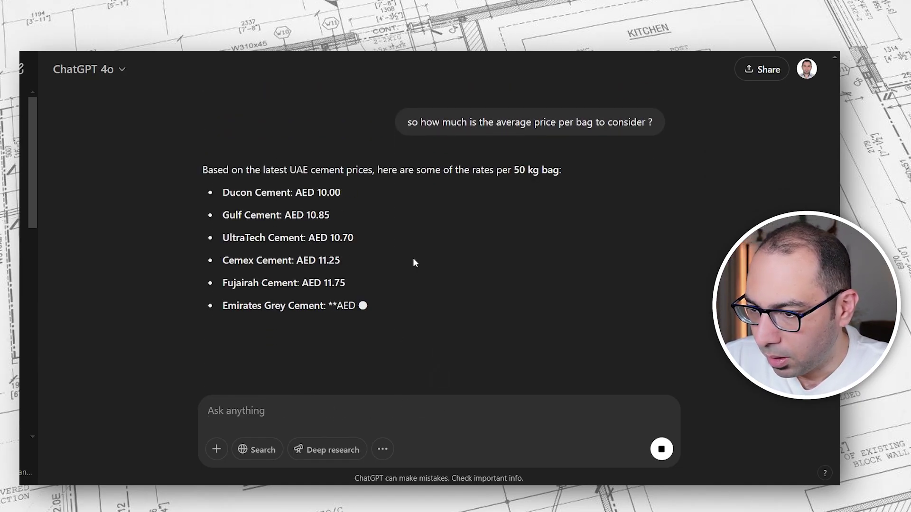
scroll(427, 260, down, 1)
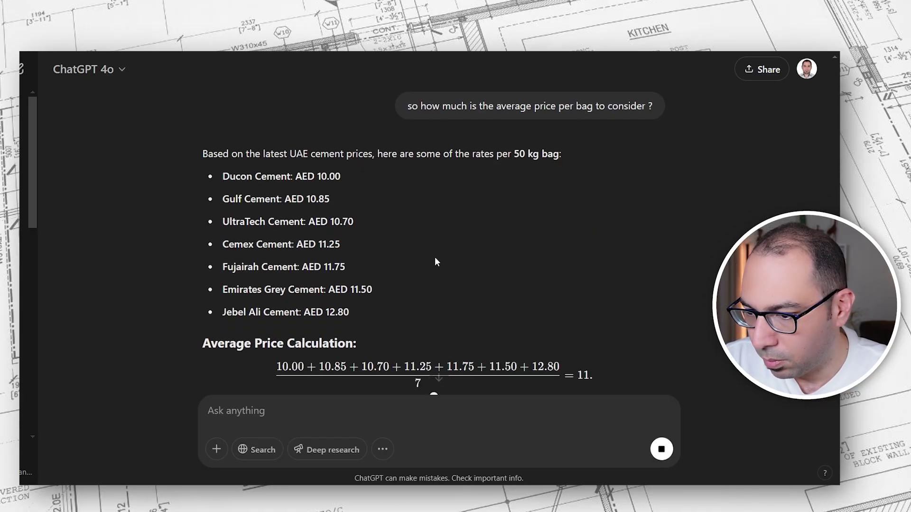
scroll(442, 269, down, 1)
drag(535, 319, 565, 320)
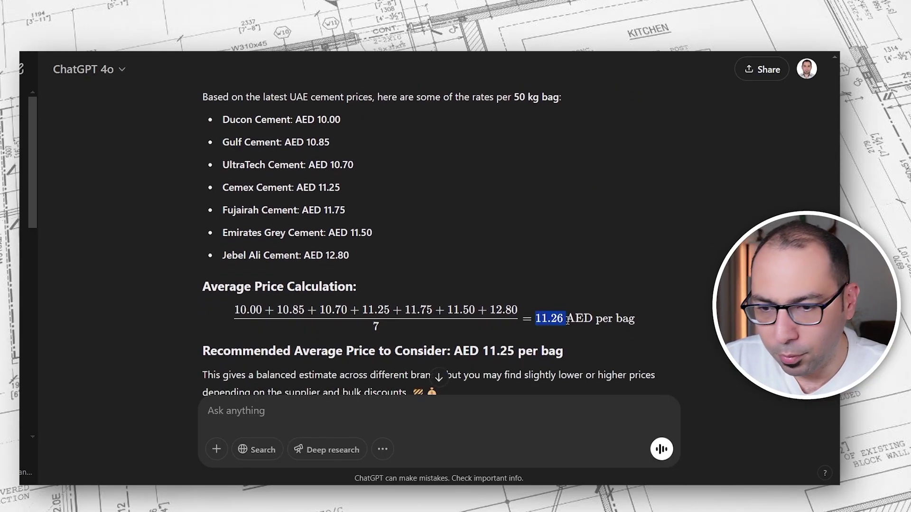
click(378, 422)
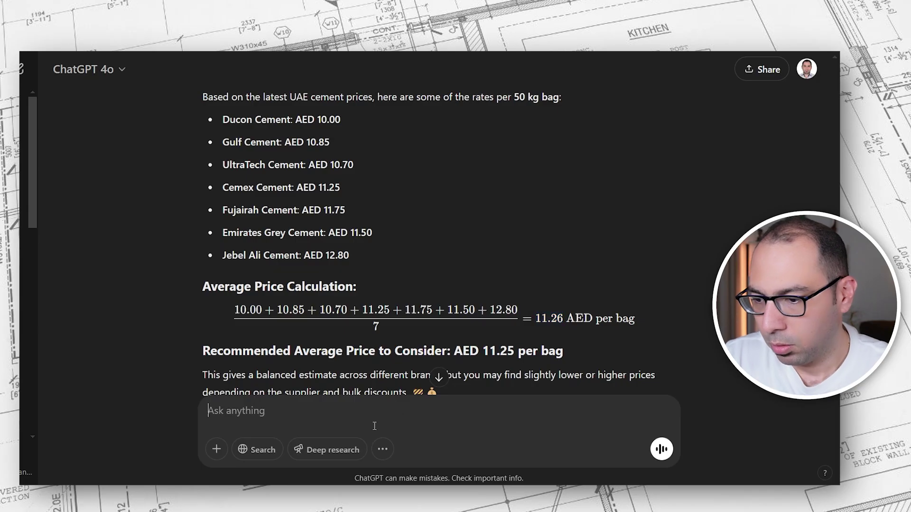
text(ok, will go with the 11.26)
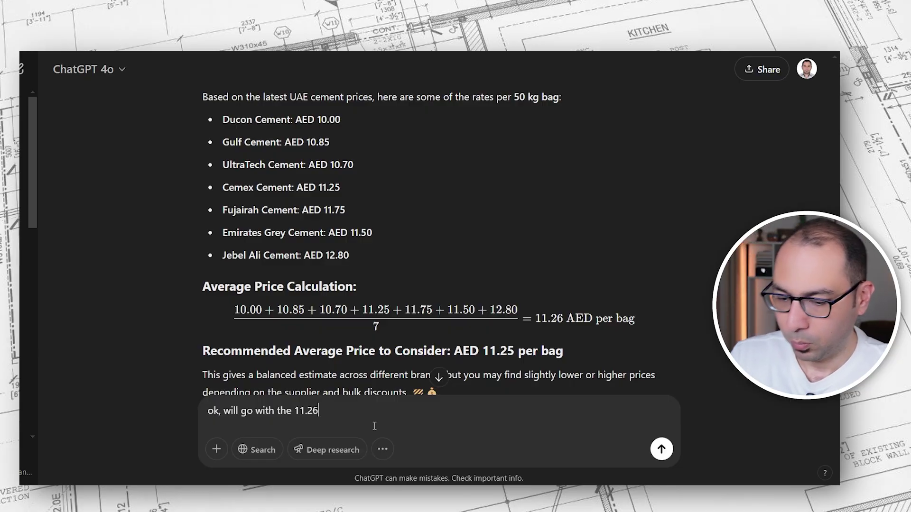
text(, how much is the supply of sand per cub)
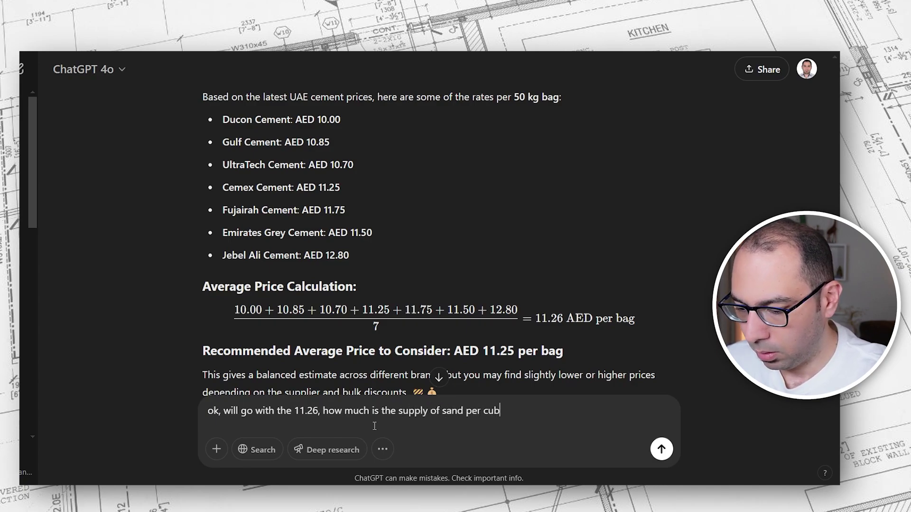
text(meter ?)
Ask the sand price per cubic metre, getting Dubai rates of AED 128.33 white and 135 black.
key(Return)
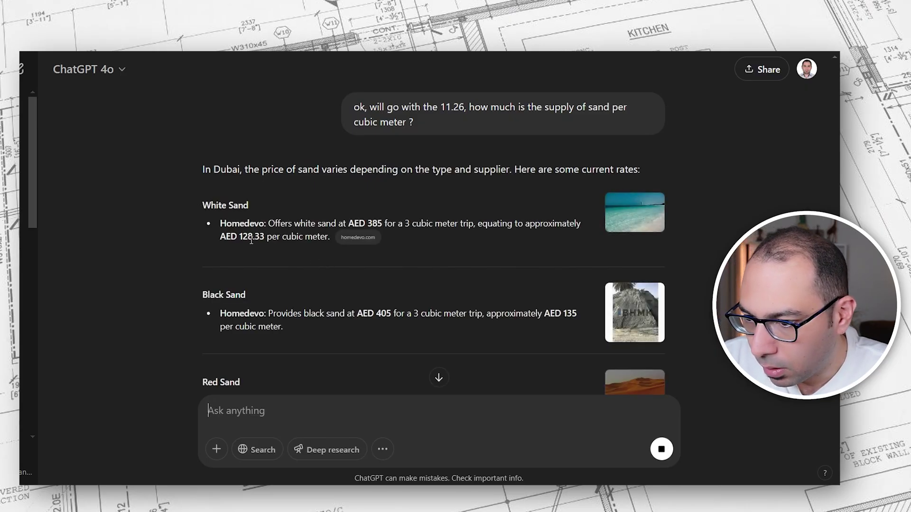
drag(239, 236, 266, 236)
scroll(349, 269, down, 1)
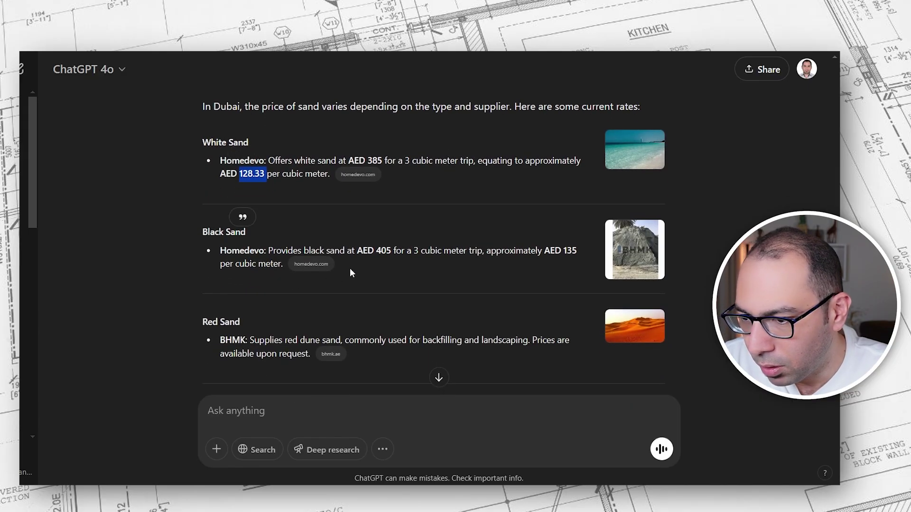
drag(564, 254, 574, 255)
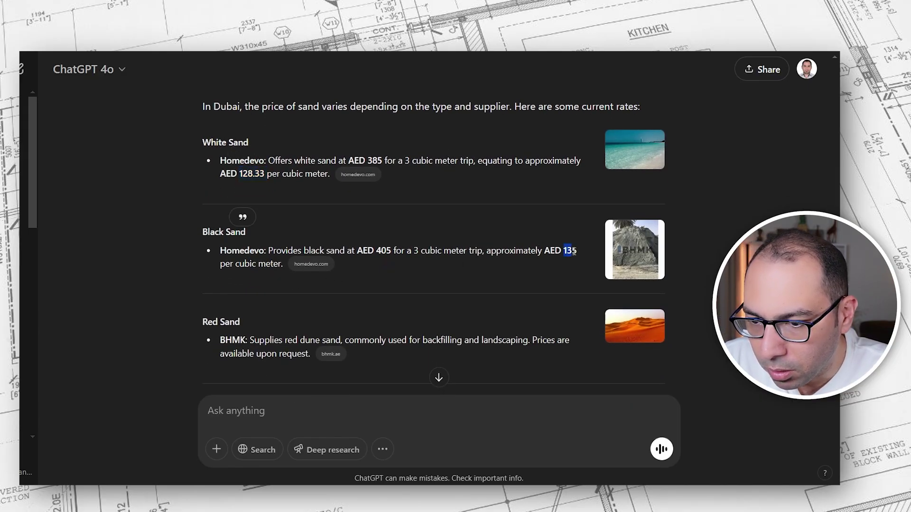
scroll(390, 290, down, 1)
click(439, 378)
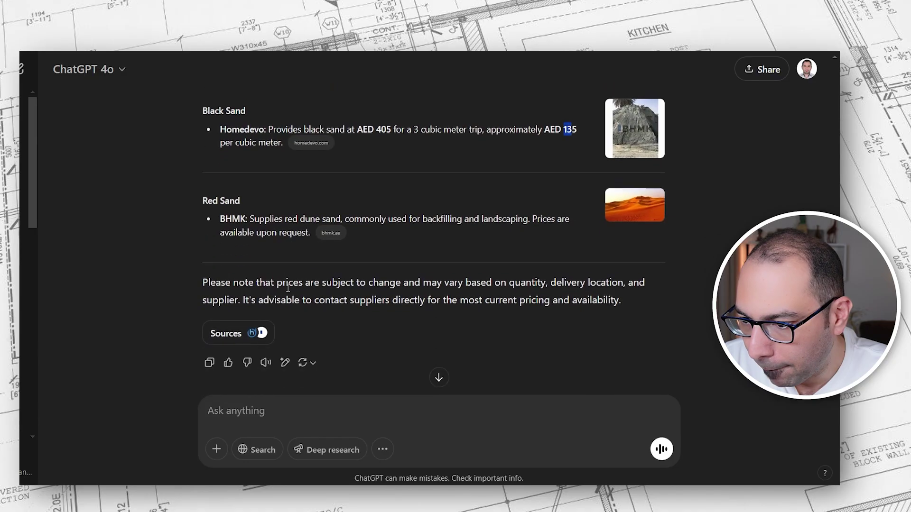
click(295, 417)
text(thes)
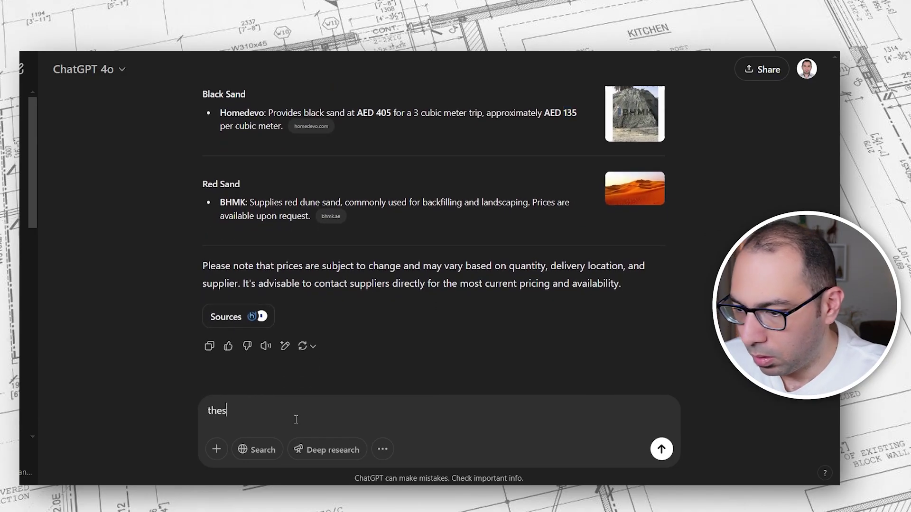
text(e prices se)
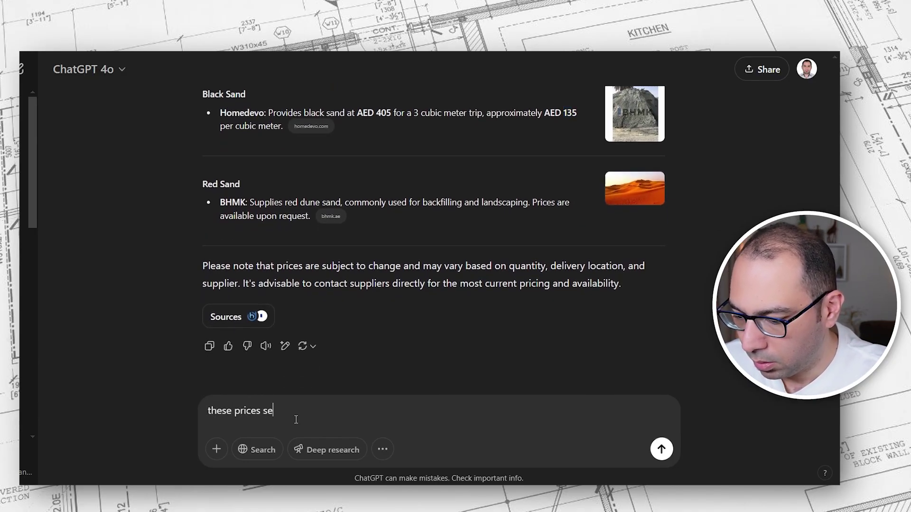
text(em to be very high, can you search more ?)
Tell ChatGPT the sand prices seem very high and ask it to search more.
key(Return)
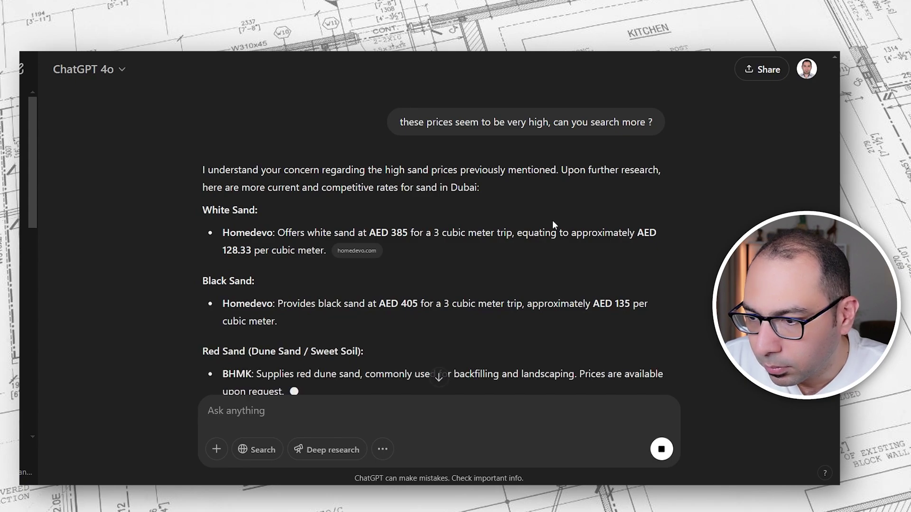
scroll(541, 264, down, 2)
scroll(556, 249, down, 1)
scroll(528, 253, down, 1)
scroll(407, 254, down, 1)
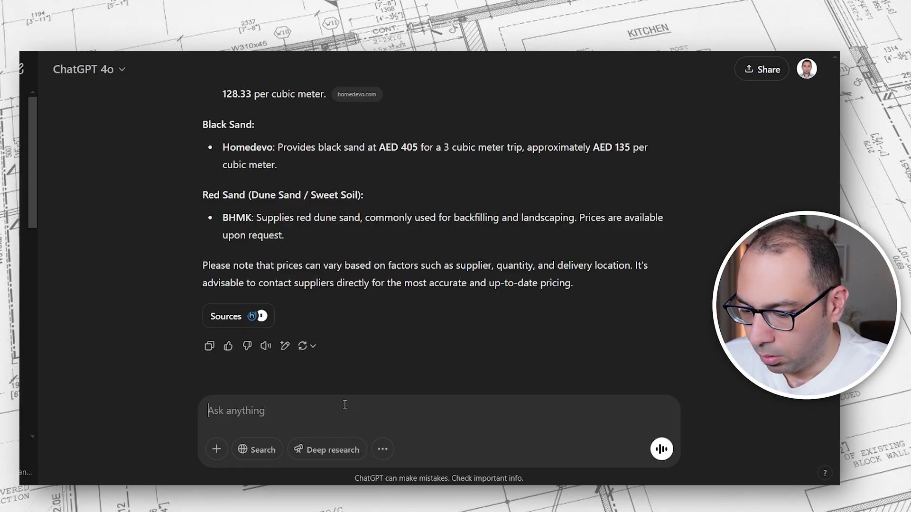
text(ok, consider the sand at)
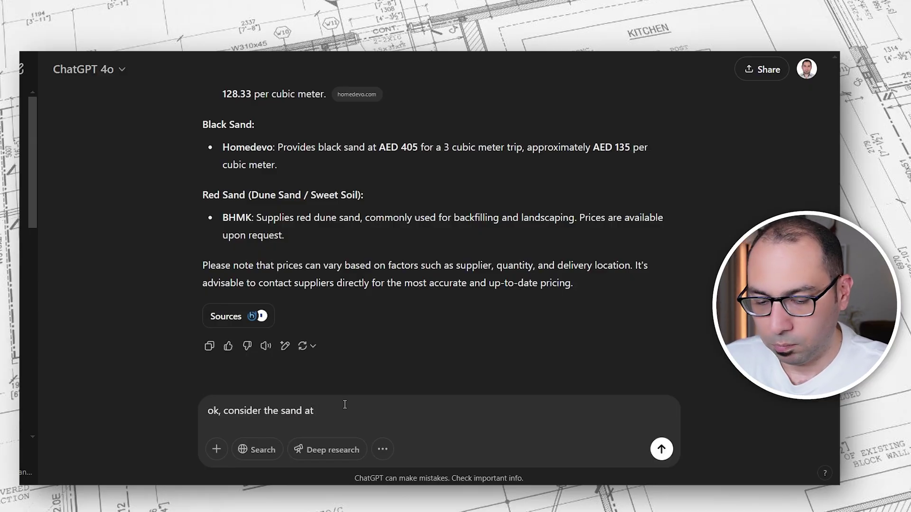
text(50 per m3. now how muc)
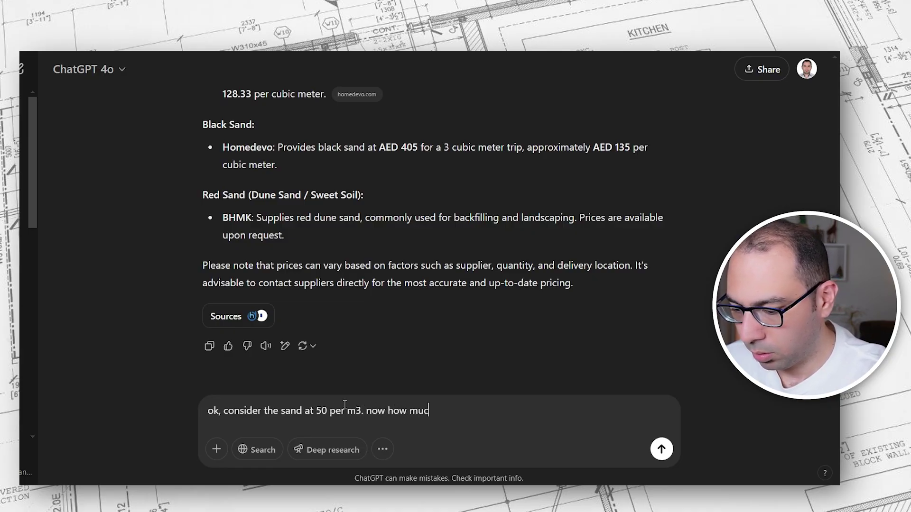
text(t of mortar required ?)
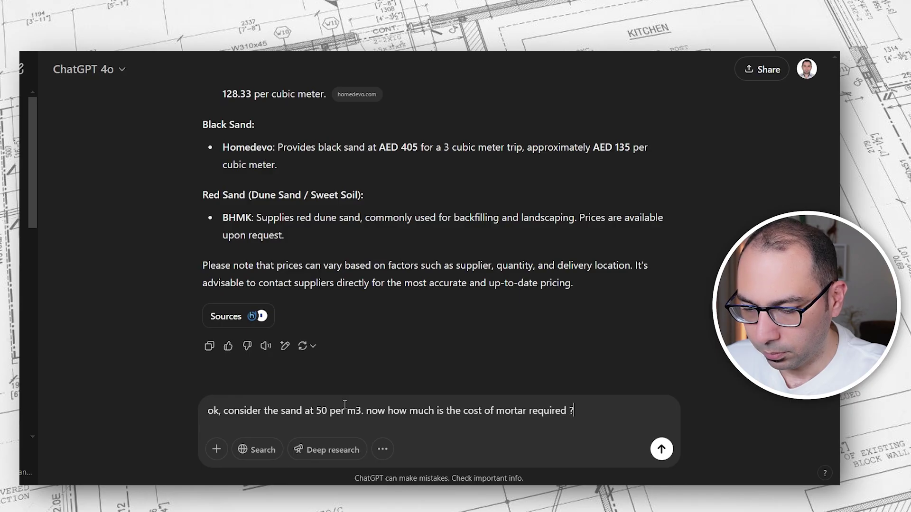
Ask the mortar cost with sand at 50 per m³ and check the 20% wastage and mortar-per-sqm lines.
key(Return)
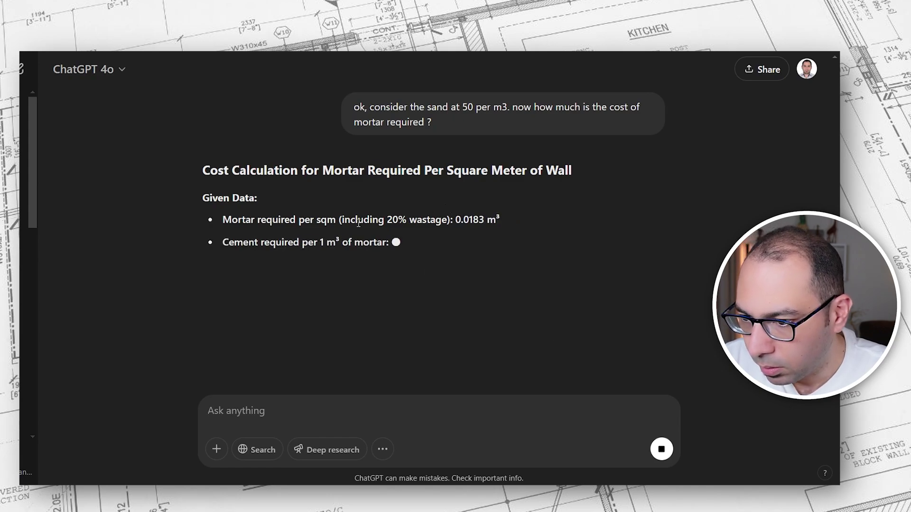
drag(351, 220, 439, 220)
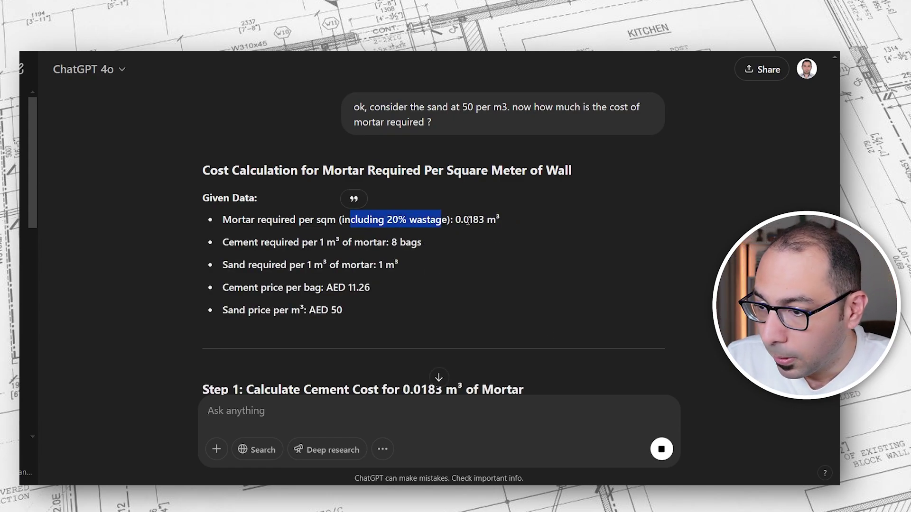
click(457, 219)
drag(456, 219, 502, 220)
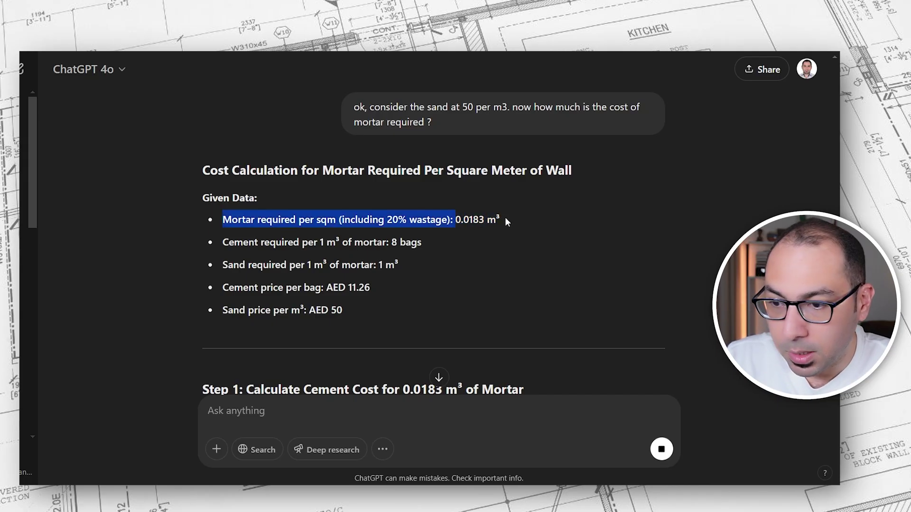
click(436, 239)
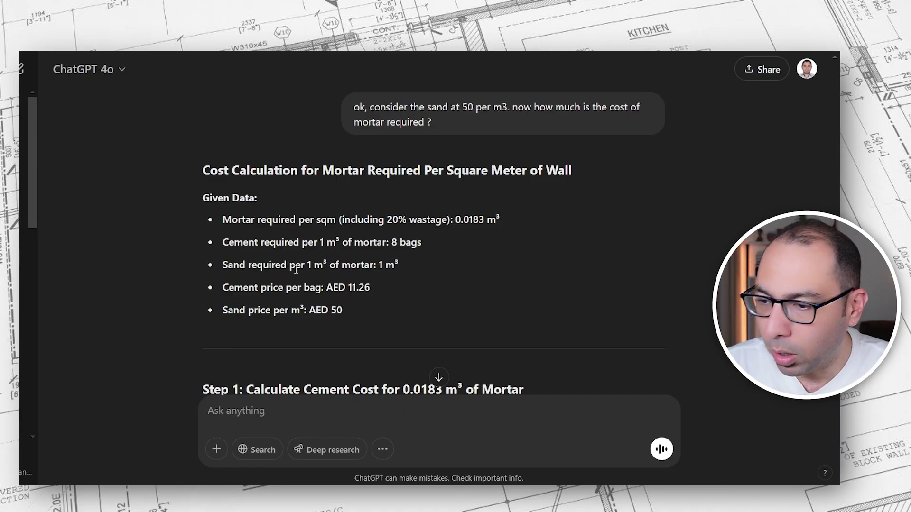
Check the sand quantity, 11.26 cement price, sand price and the AED 2.57 per sqm total.
drag(379, 265, 399, 265)
click(299, 288)
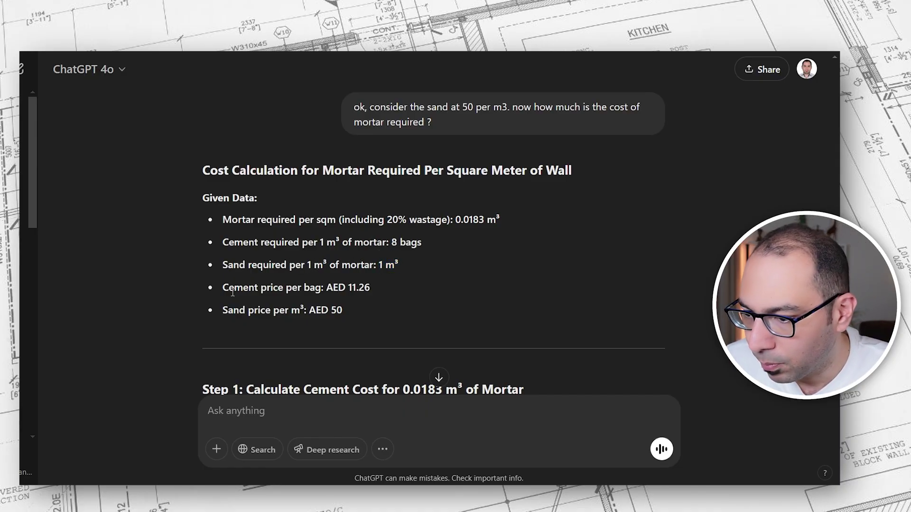
double_click(355, 286)
mouse_move(246, 310)
mouse_down()
mouse_move(222, 310)
mouse_move(342, 311)
mouse_move(222, 311)
mouse_up()
scroll(397, 273, down, 4)
drag(459, 240, 478, 240)
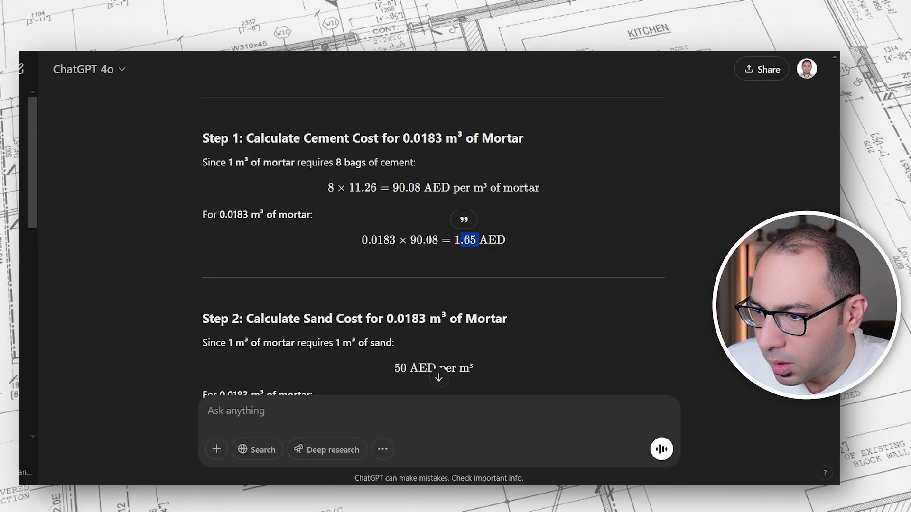
scroll(448, 268, down, 3)
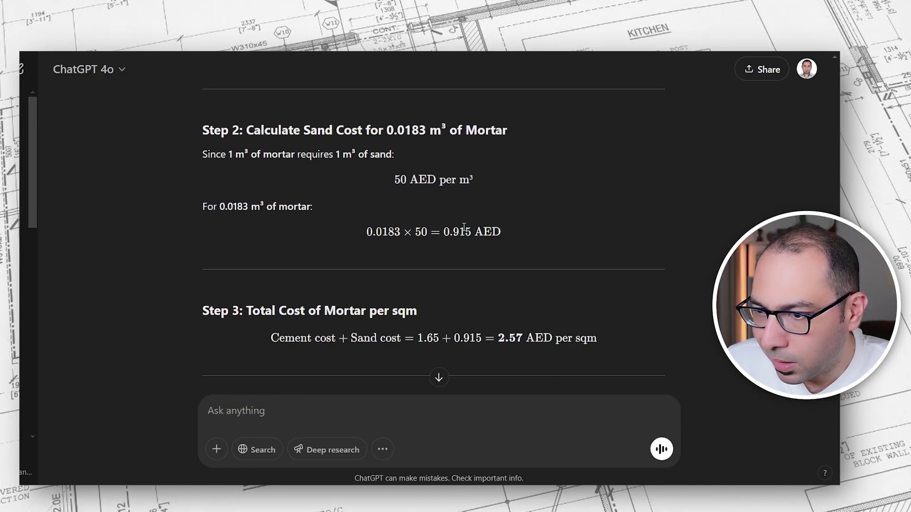
scroll(307, 215, down, 2)
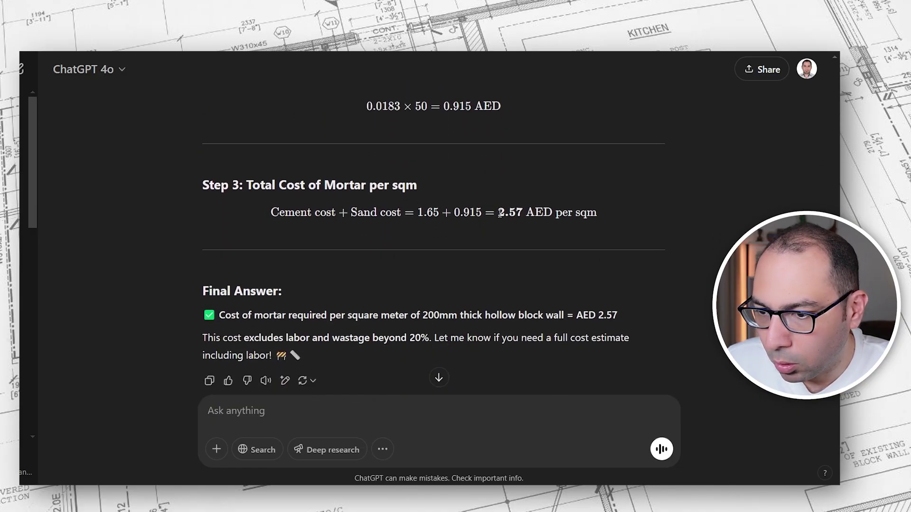
drag(499, 213, 600, 213)
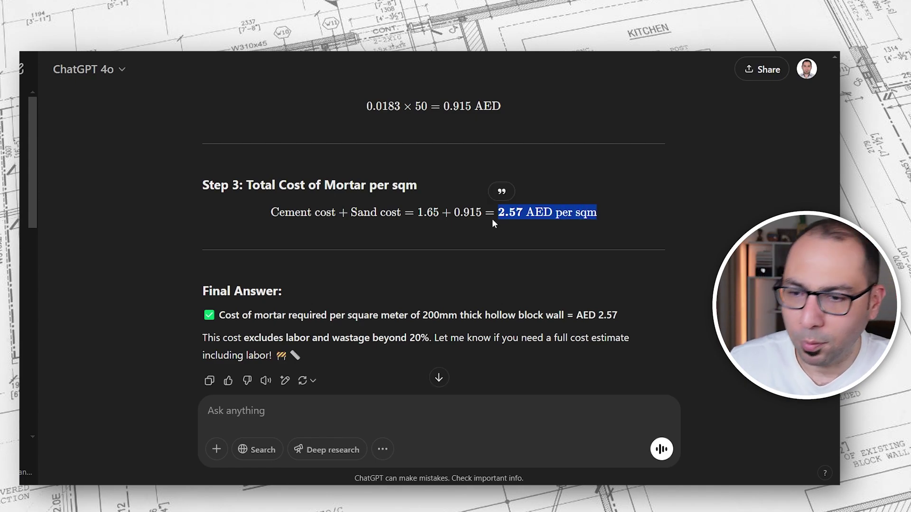
click(288, 418)
text(c)
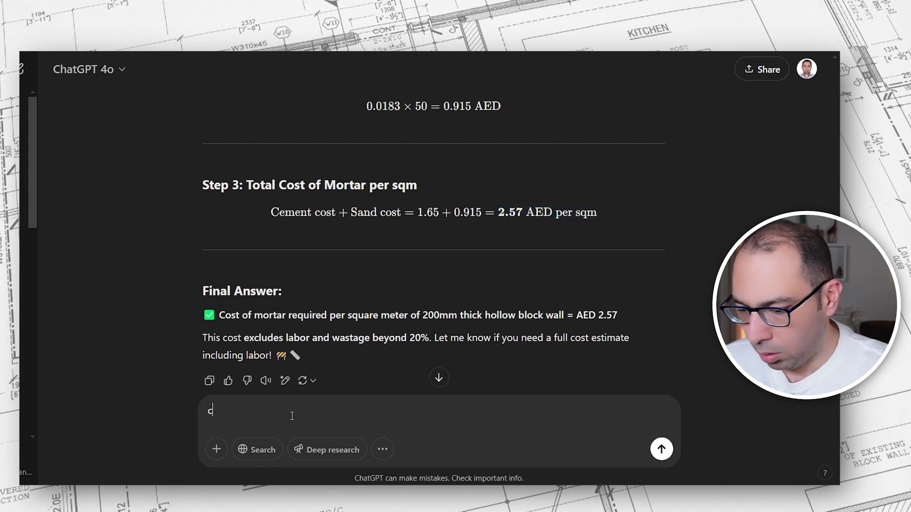
text(onsider 4 a)
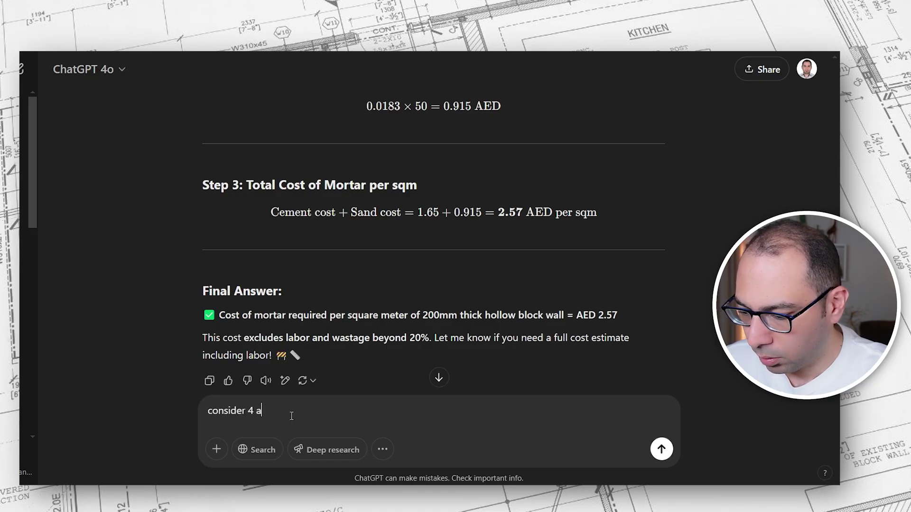
text(ed / m2 )
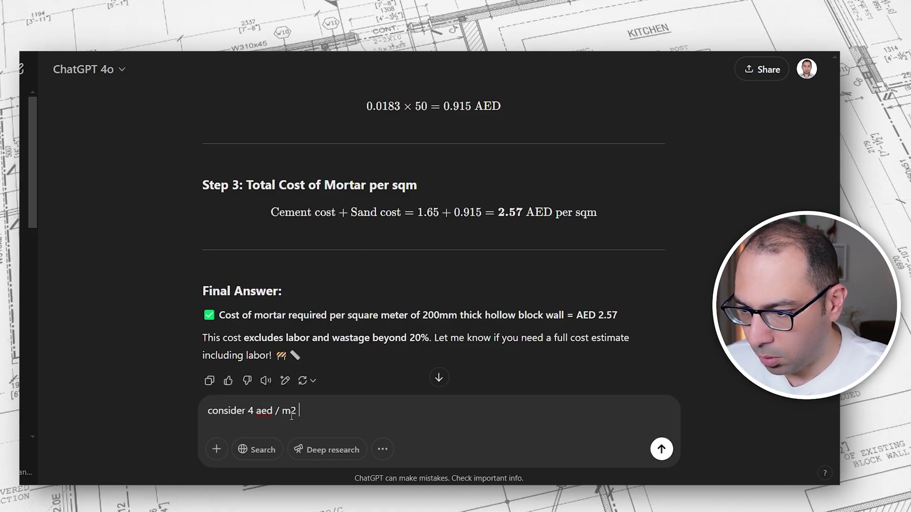
text(for o)
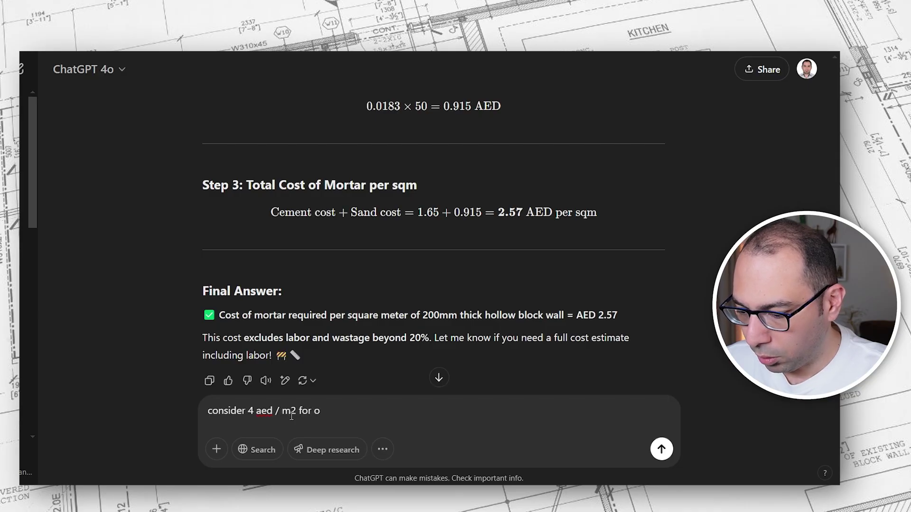
key(BackSpace)
text(mortar)
key(Return)
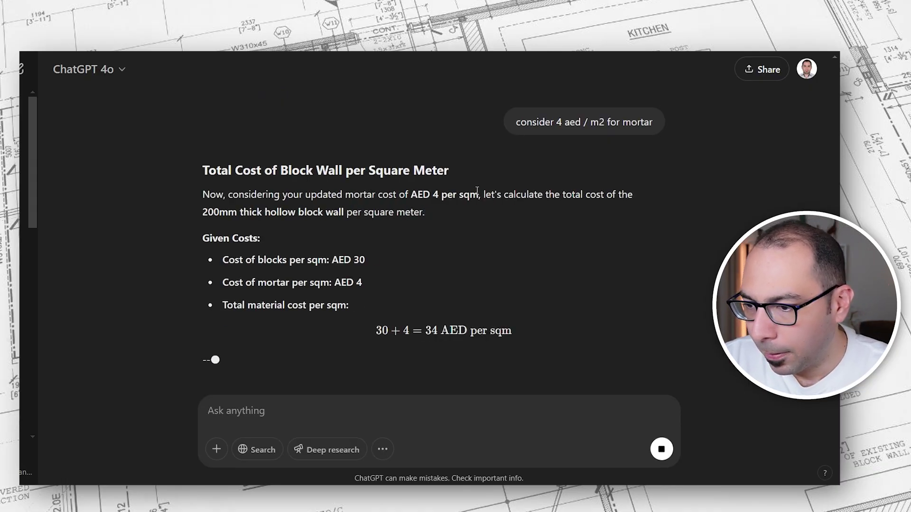
scroll(439, 264, down, 2)
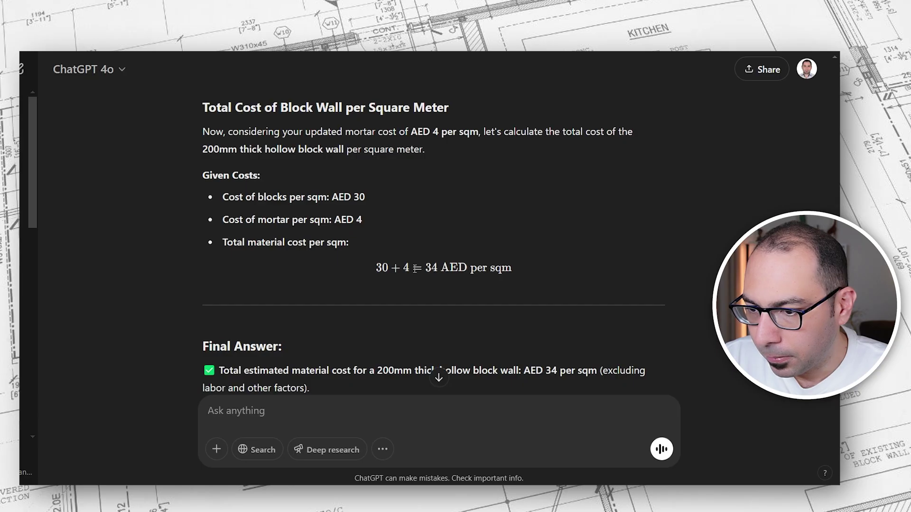
drag(234, 198, 327, 198)
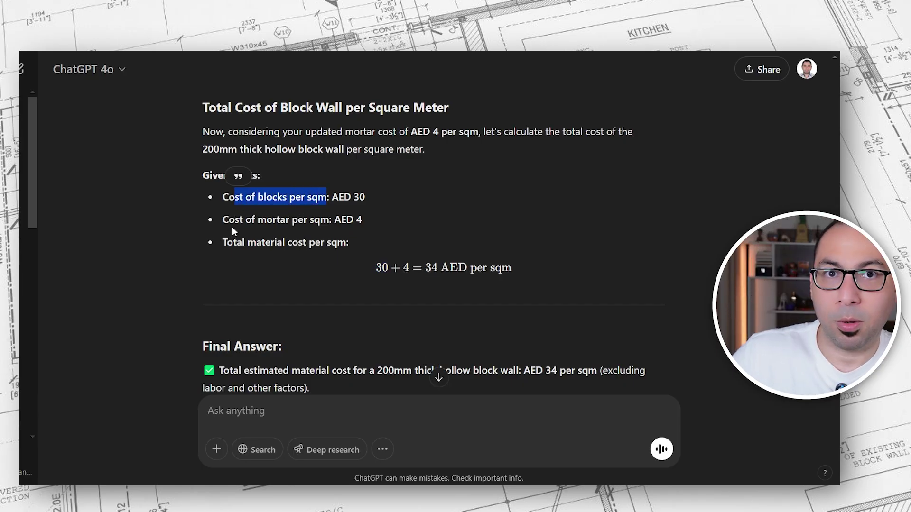
double_click(260, 221)
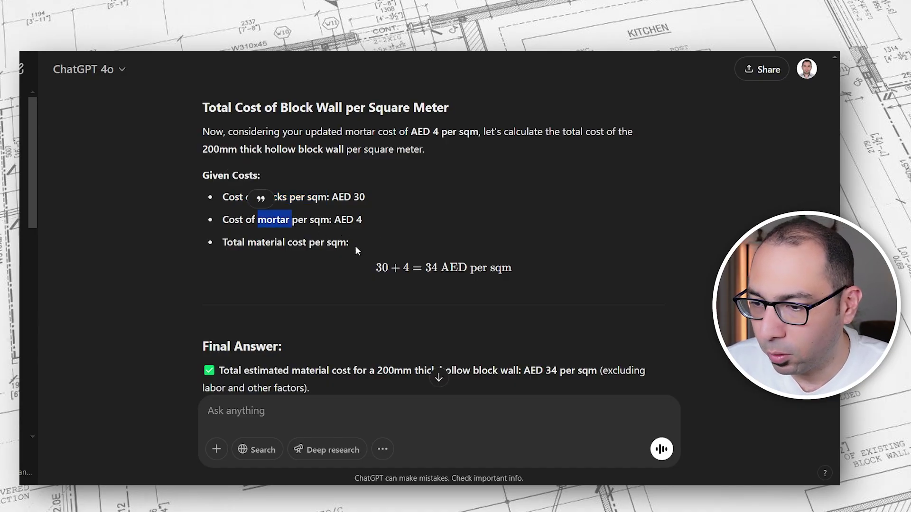
drag(391, 269, 501, 265)
scroll(342, 303, down, 2)
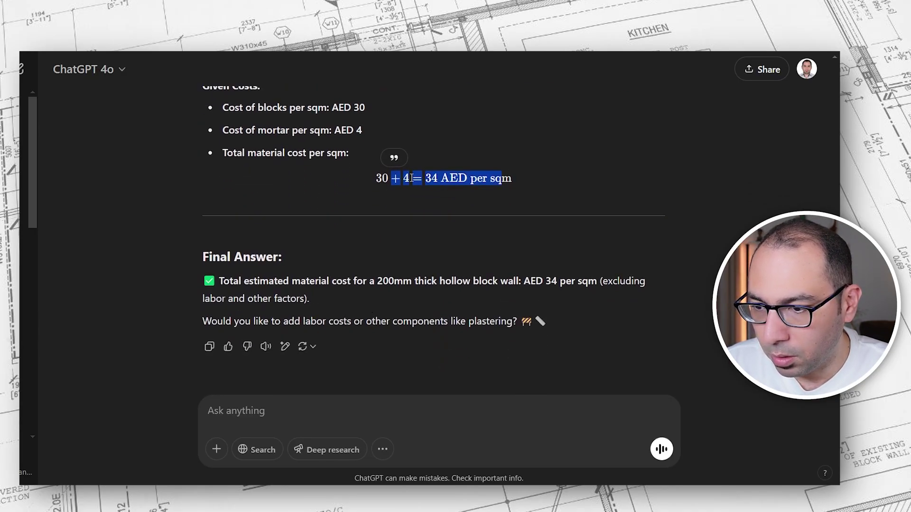
click(370, 411)
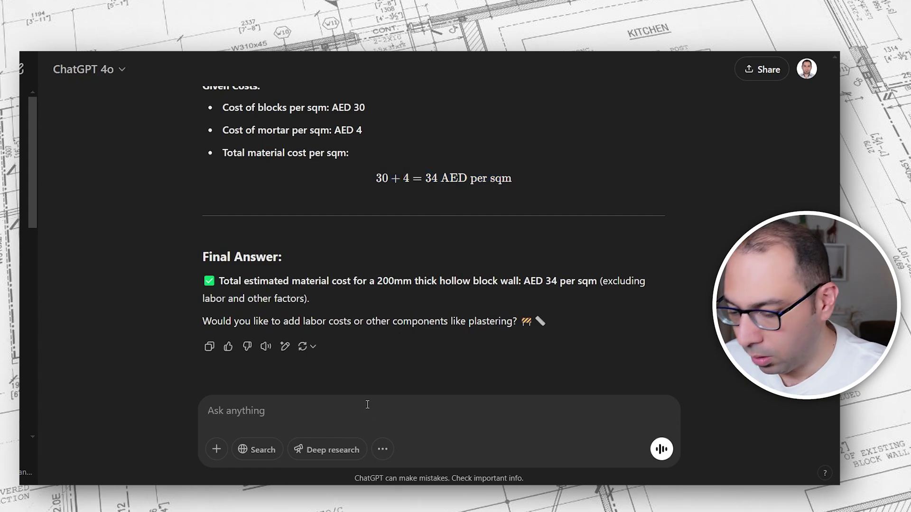
text(n)
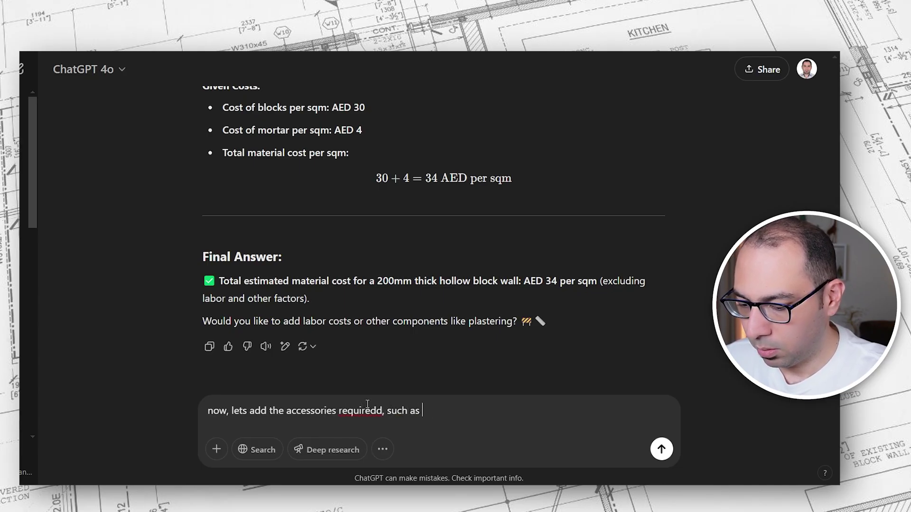
text(lath)
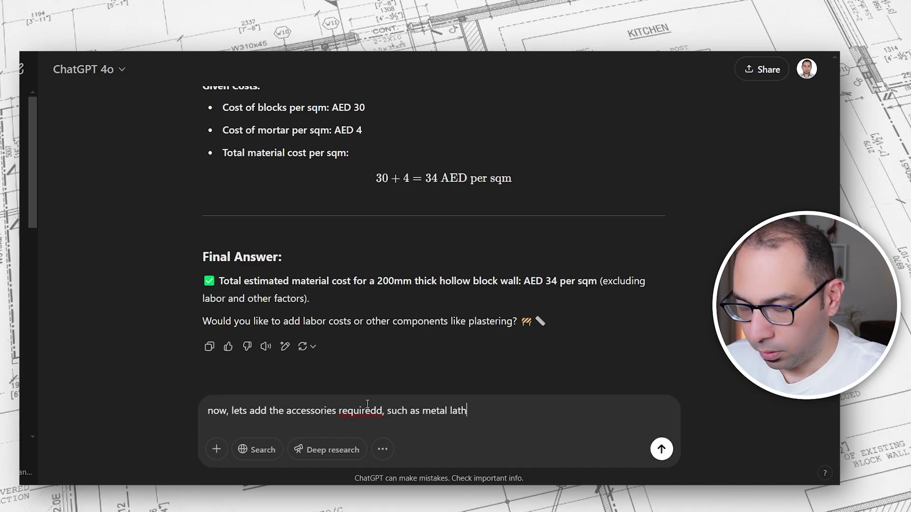
text(, etc ..)
text(, how much do)
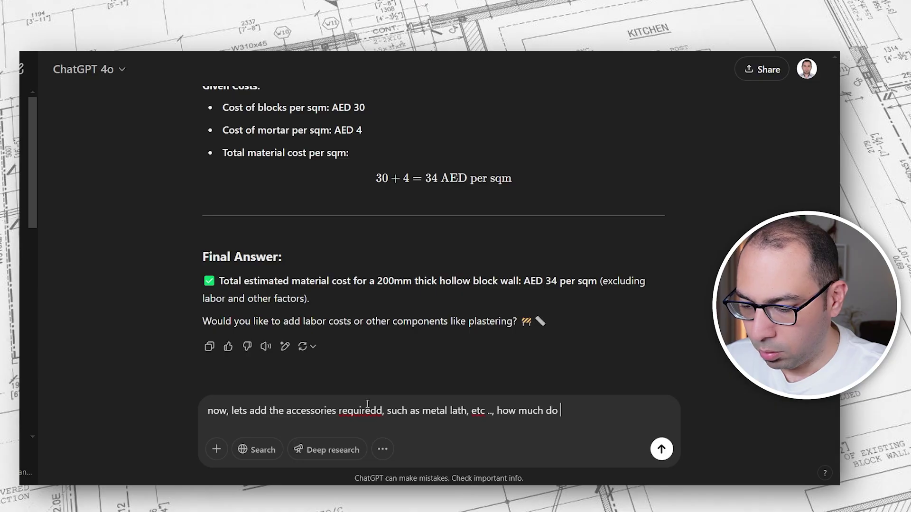
text( you think w)
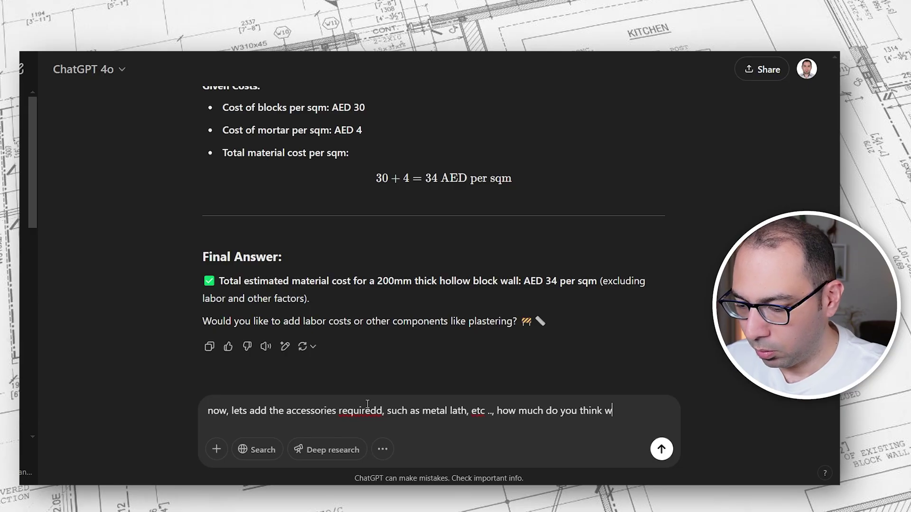
text(e should add )
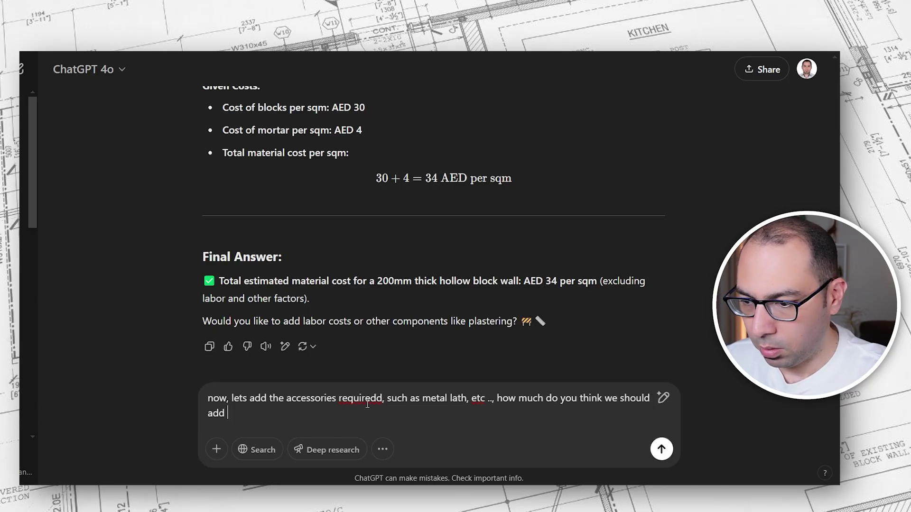
text(per m2)
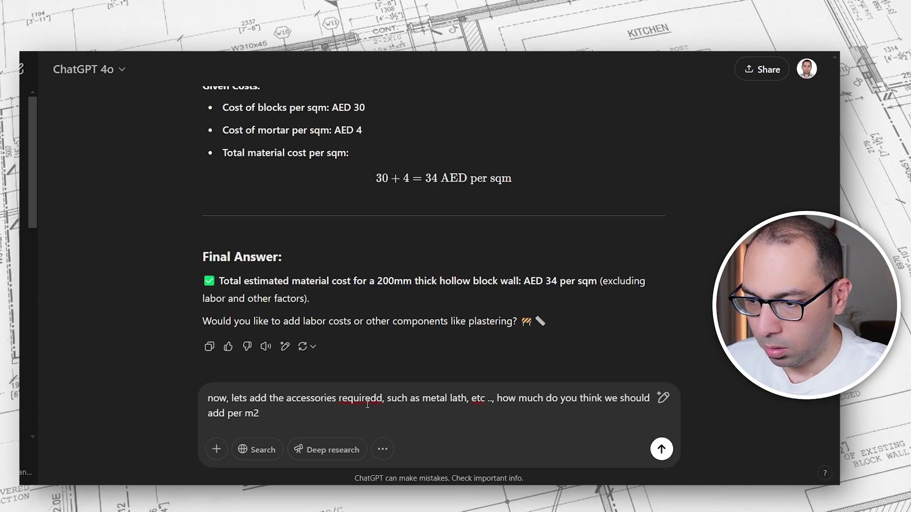
Ask about wall accessories, noting metal lath at 3–5 and the AED 12.5 per sqm accessories total.
key(Return)
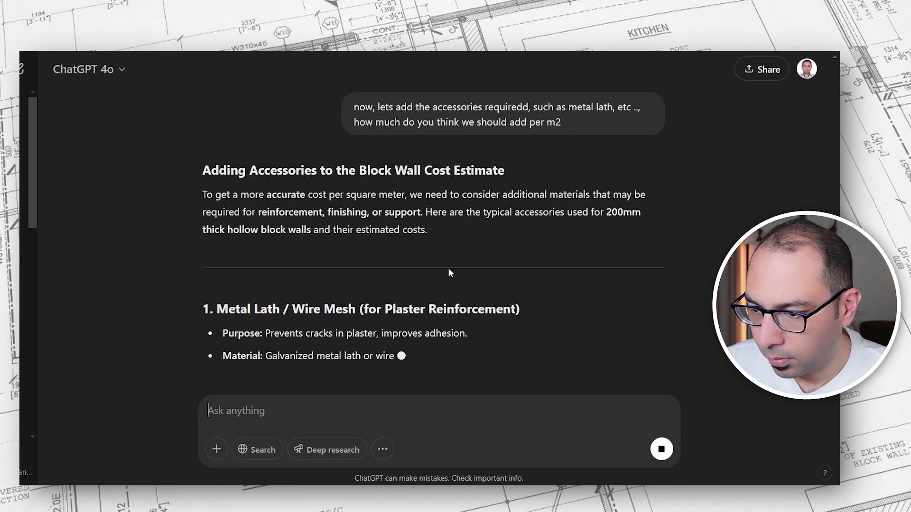
scroll(448, 265, down, 2)
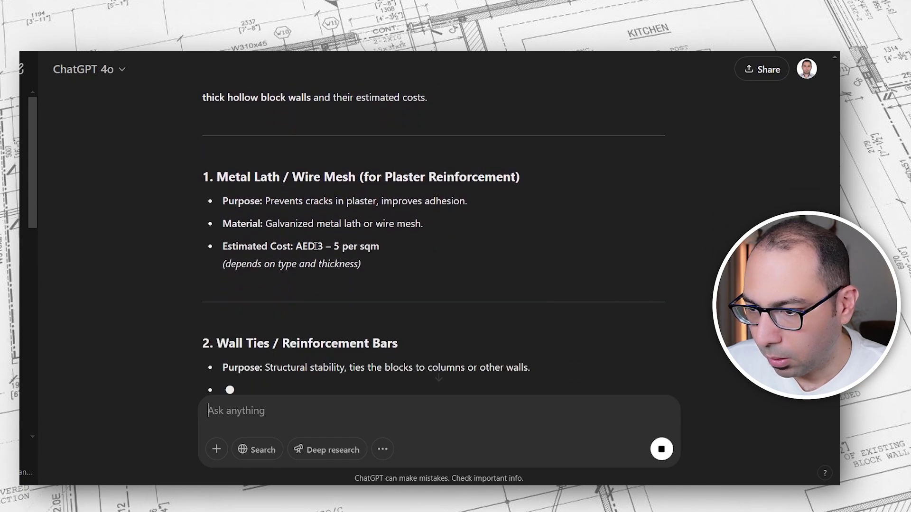
drag(317, 246, 382, 247)
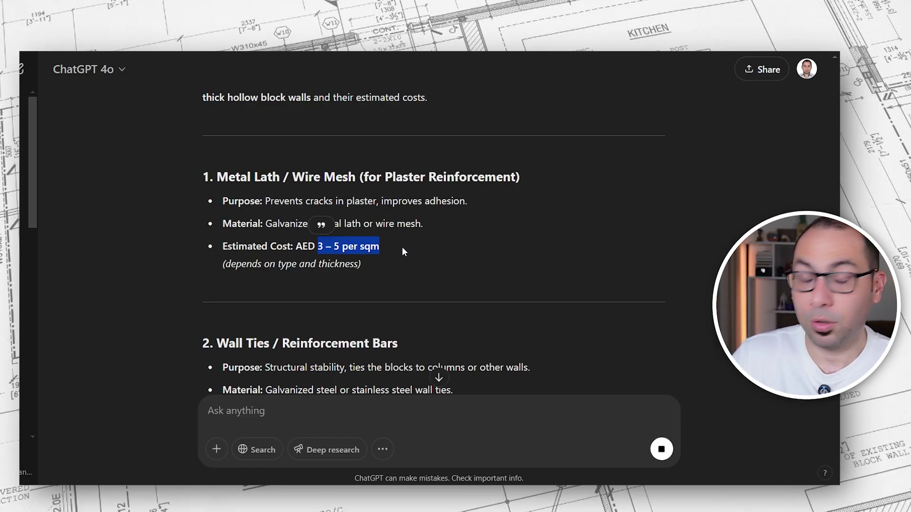
scroll(414, 253, down, 1)
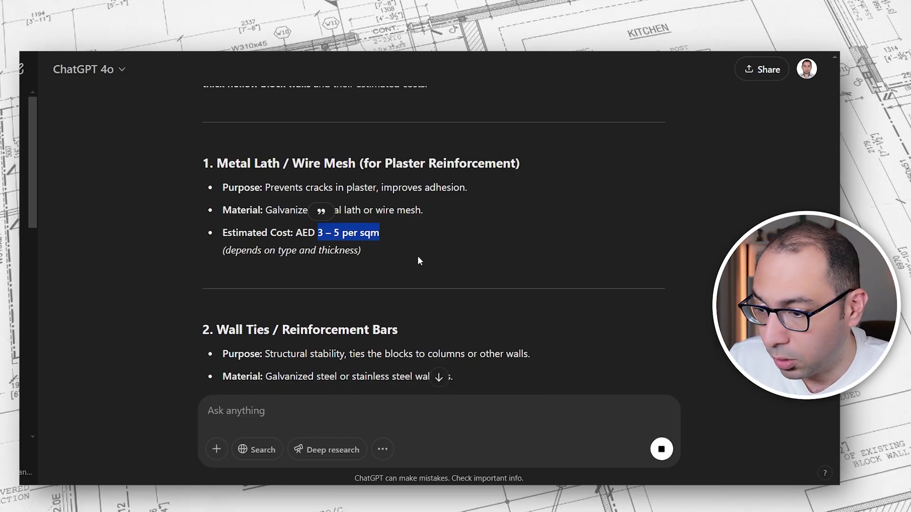
scroll(418, 260, down, 3)
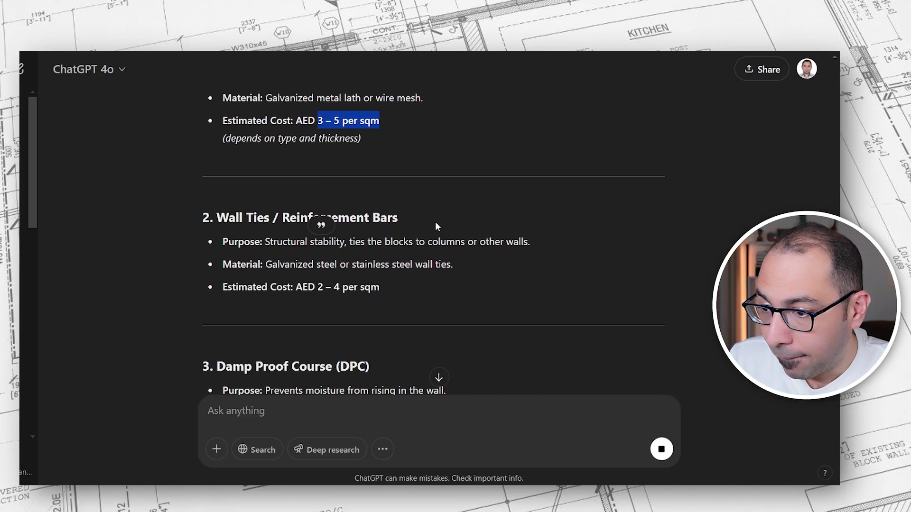
scroll(436, 225, up, 3)
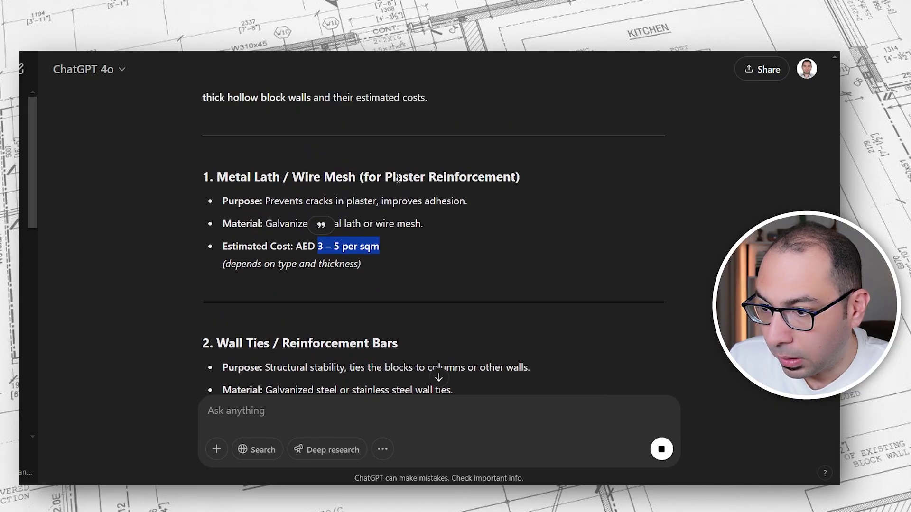
scroll(428, 257, down, 3)
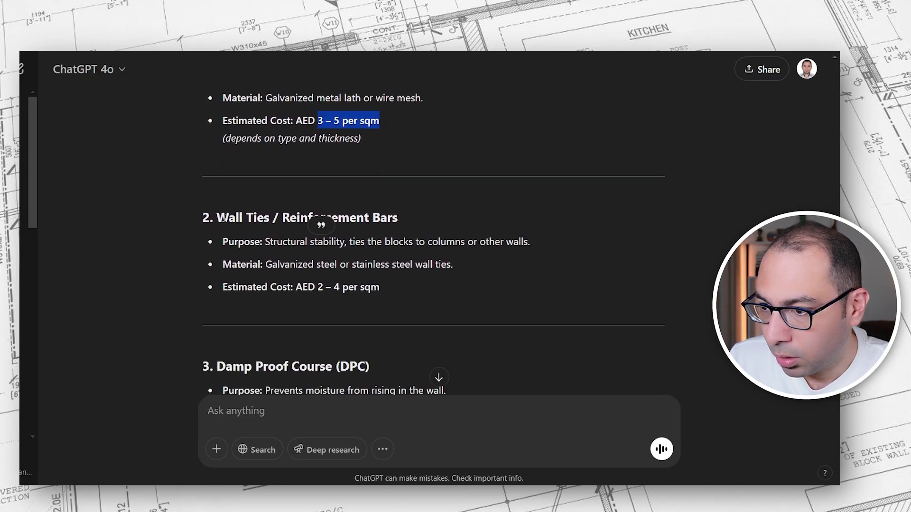
drag(216, 217, 358, 218)
click(417, 301)
scroll(350, 302, down, 2)
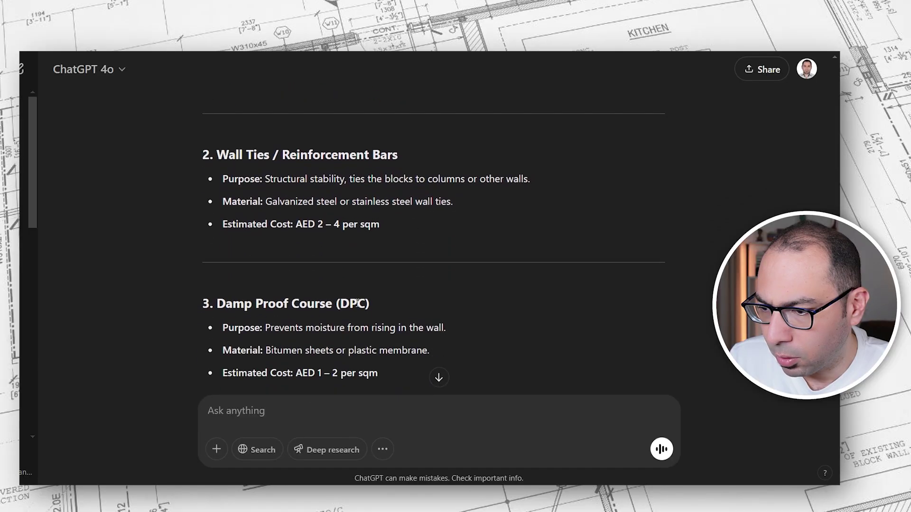
scroll(349, 302, down, 2)
scroll(381, 286, down, 3)
scroll(371, 273, down, 2)
scroll(368, 344, down, 6)
scroll(353, 427, down, 2)
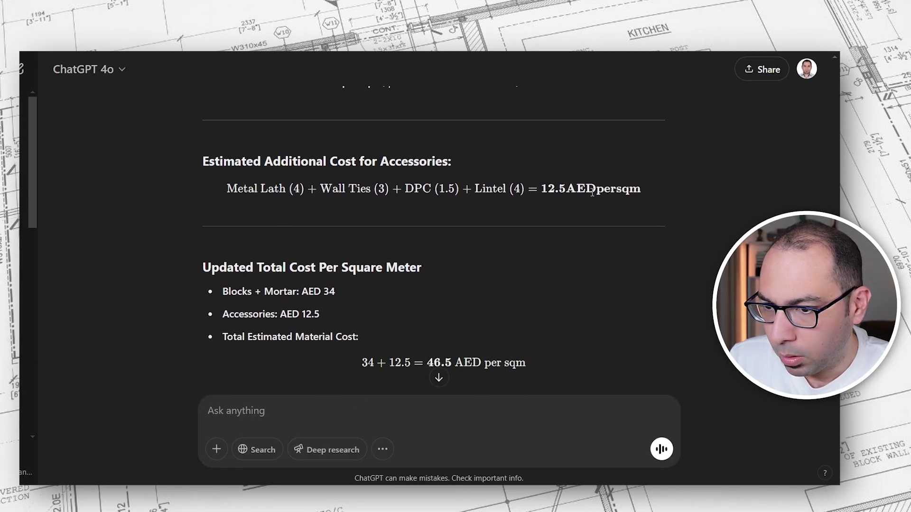
drag(542, 189, 648, 193)
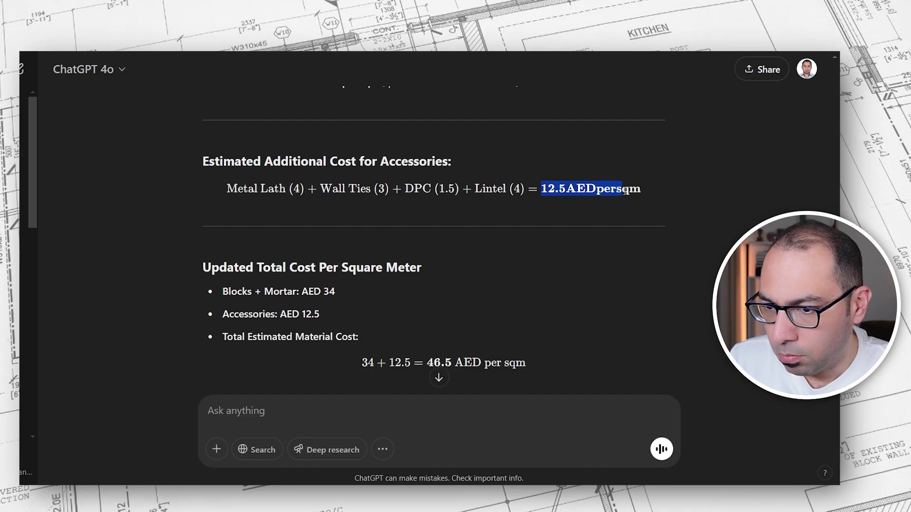
Reply 'no, lets just add around 4 or 5' to round accessories down.
click(319, 410)
text(no, lets a)
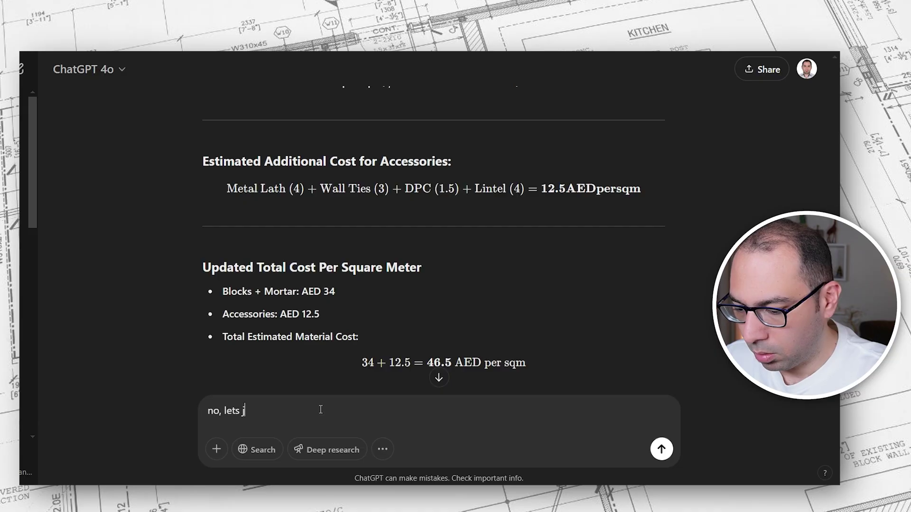
text(st add )
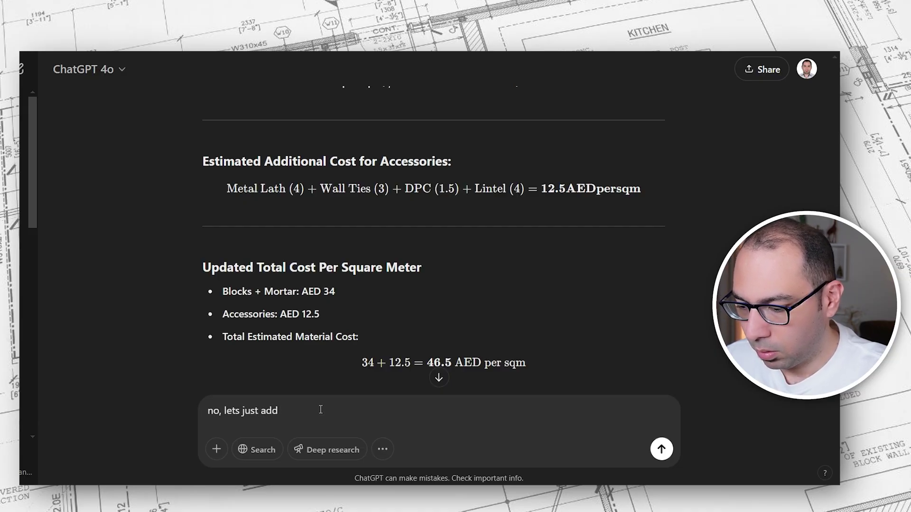
text(aroundd)
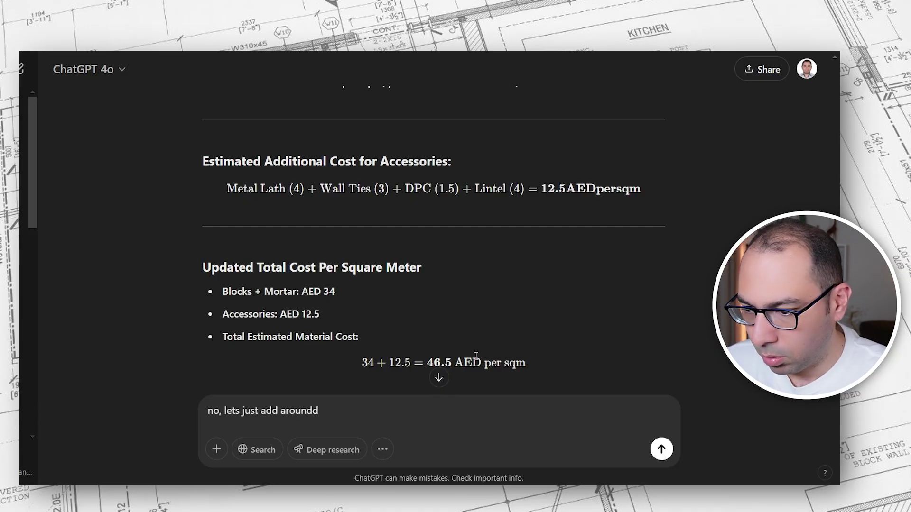
key(BackSpace)
scroll(537, 317, up, 2)
scroll(420, 302, up, 1)
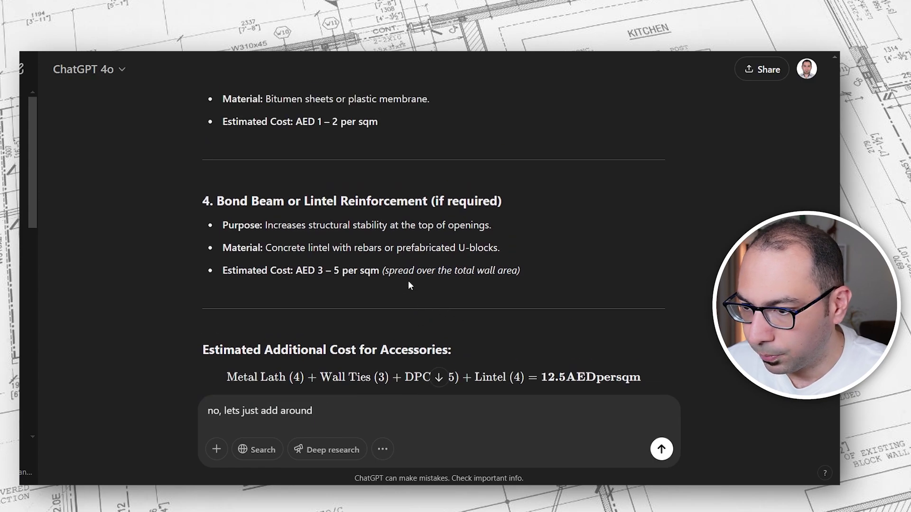
scroll(332, 260, up, 2)
scroll(351, 255, up, 2)
scroll(351, 255, up, 1)
scroll(247, 222, up, 2)
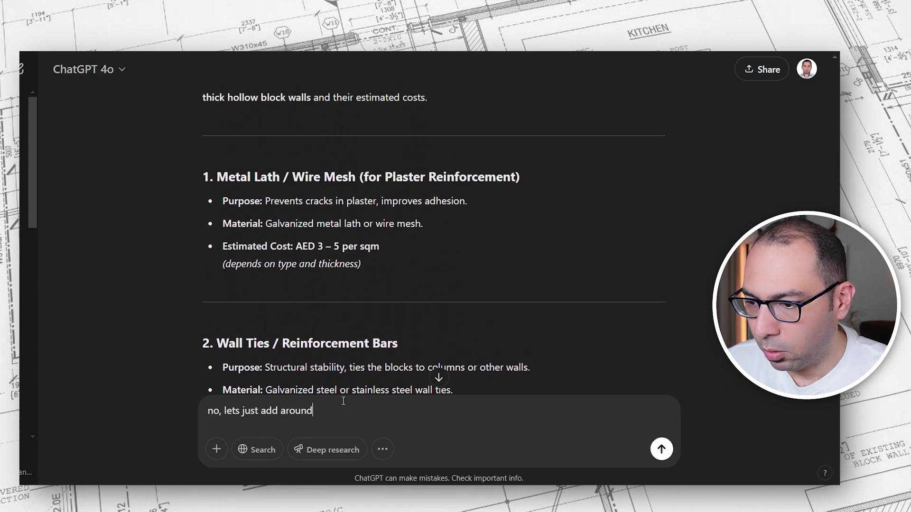
text(4or 5)
key(Return)
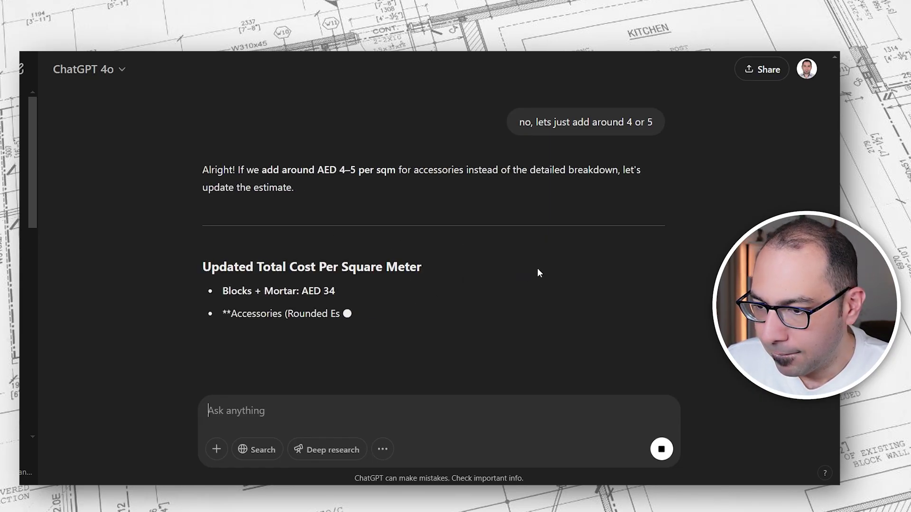
scroll(543, 266, down, 1)
scroll(530, 263, down, 1)
scroll(545, 237, down, 1)
scroll(557, 220, down, 1)
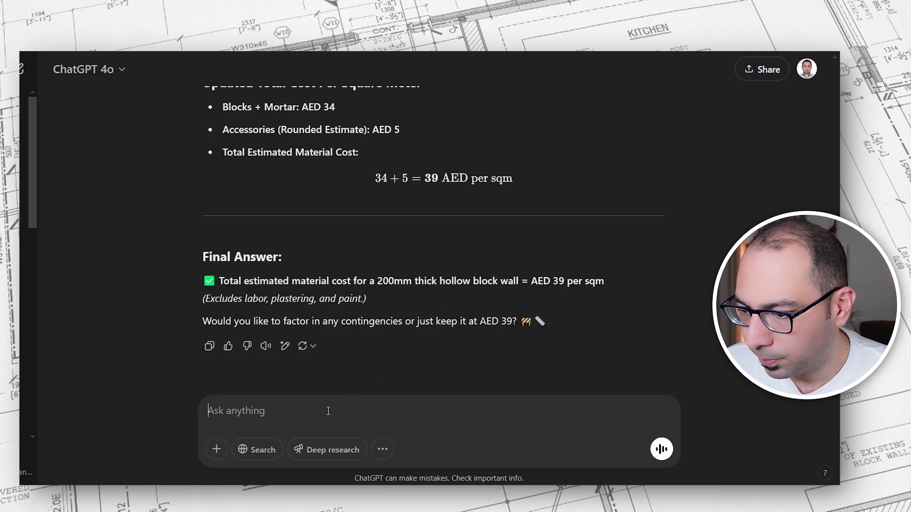
text(and regarding the hand tools to)
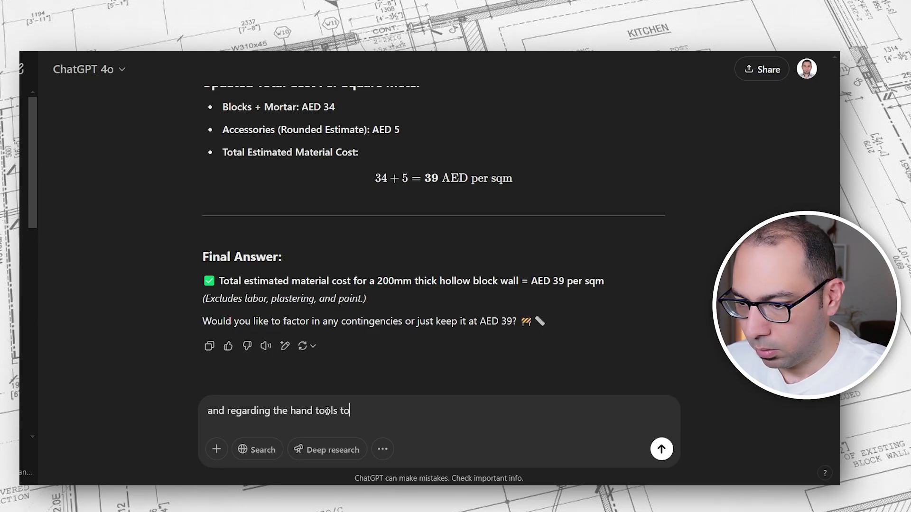
text( be used, )
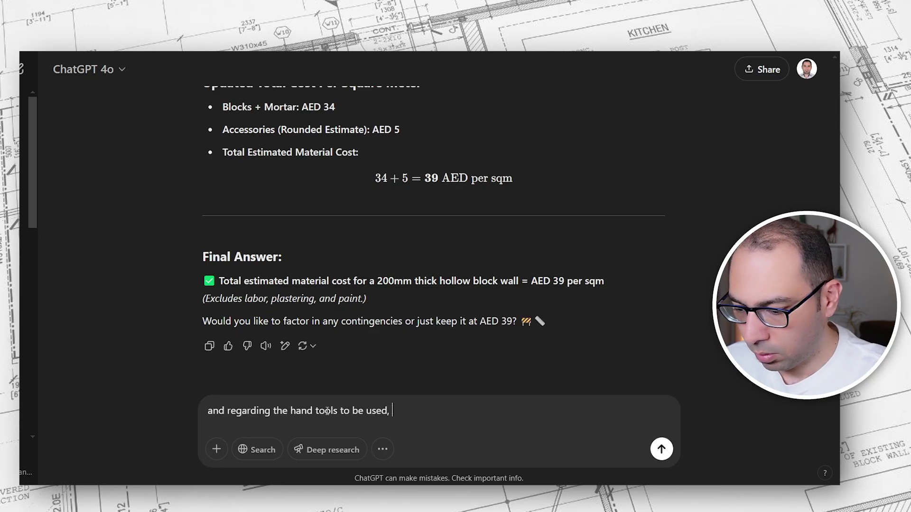
text(how)
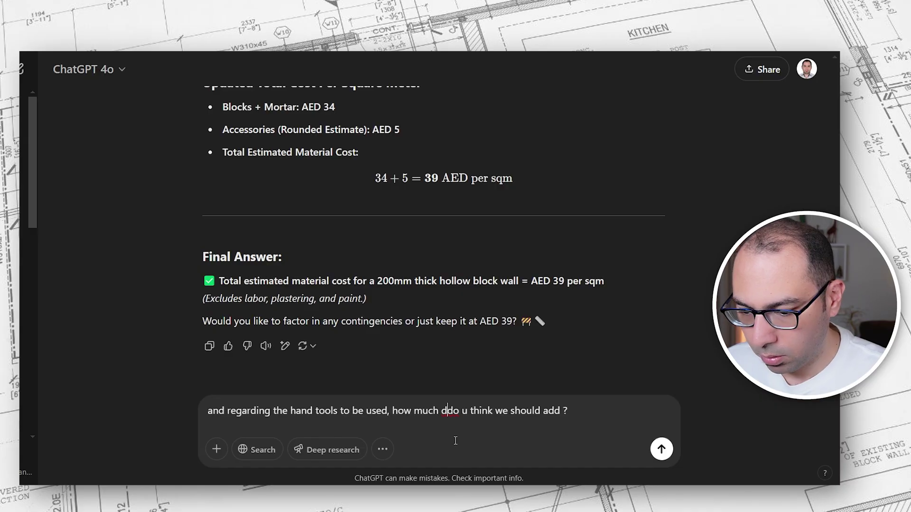
Send the question about a per-sqm allowance for block-work hand tools.
key(BackSpace)
key(Return)
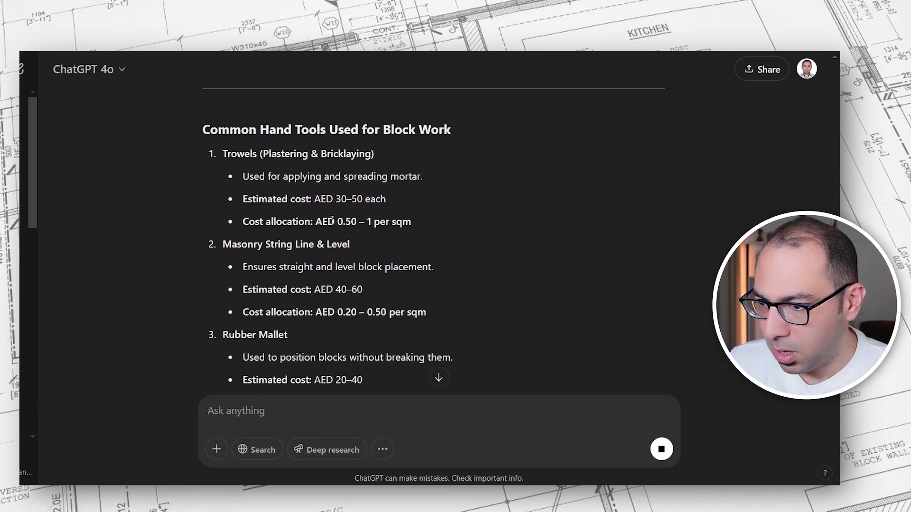
Highlight the trowel and string line allocations and the AED 2–4.5 hand tool estimates in the reply.
mouse_move(315, 222)
mouse_down()
mouse_move(415, 222)
mouse_move(395, 222)
mouse_up()
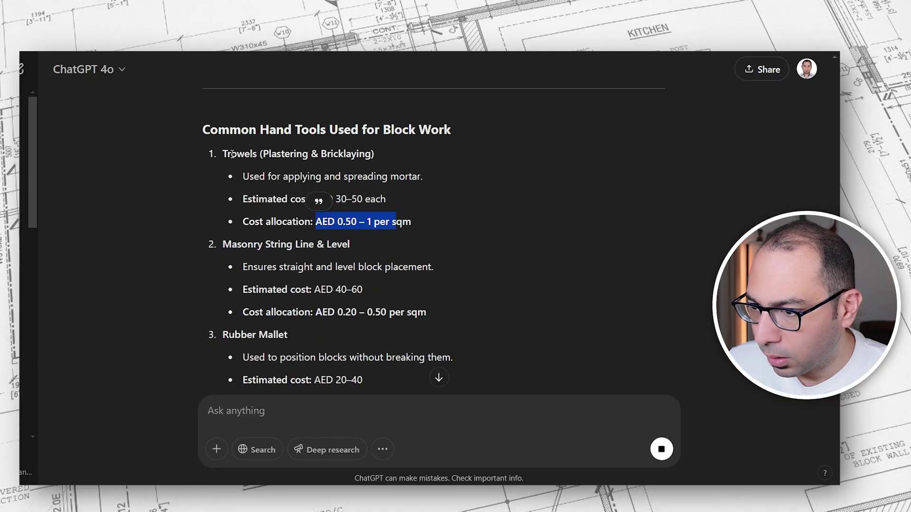
drag(231, 155, 261, 155)
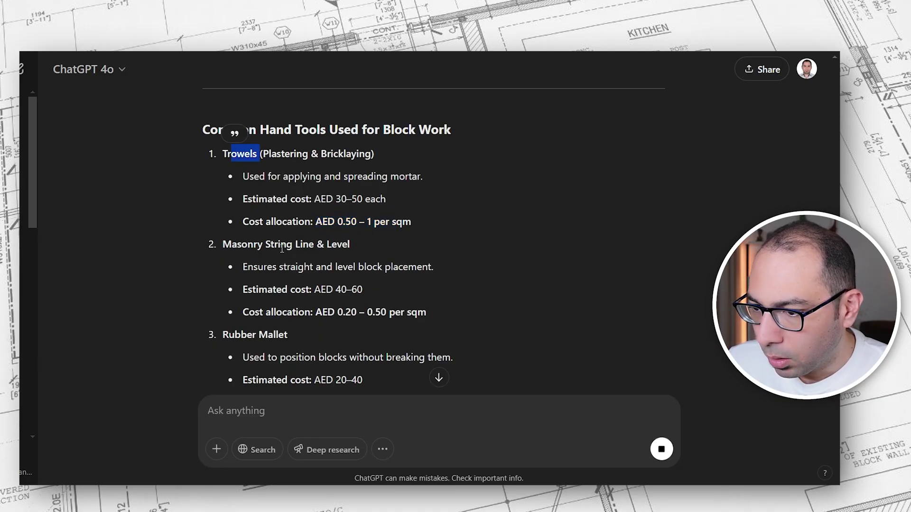
drag(337, 314, 395, 314)
scroll(311, 306, down, 2)
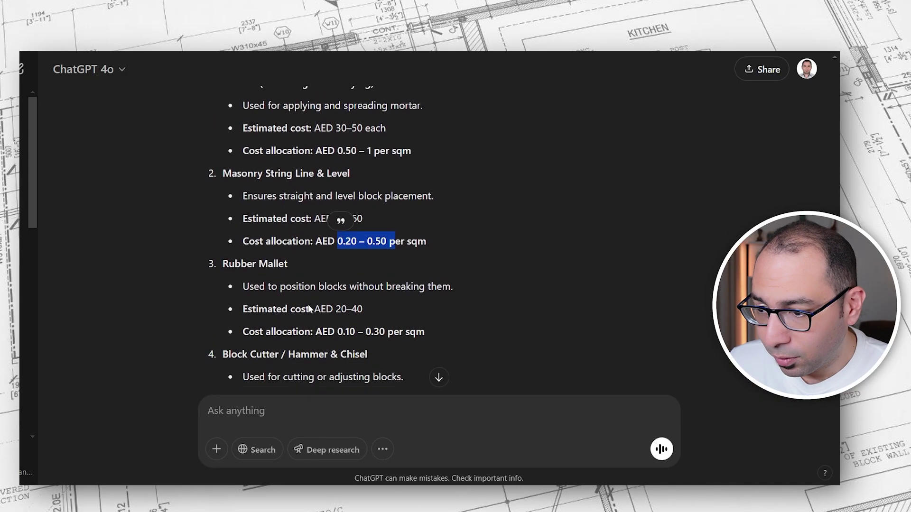
scroll(333, 226, down, 1)
scroll(353, 273, down, 2)
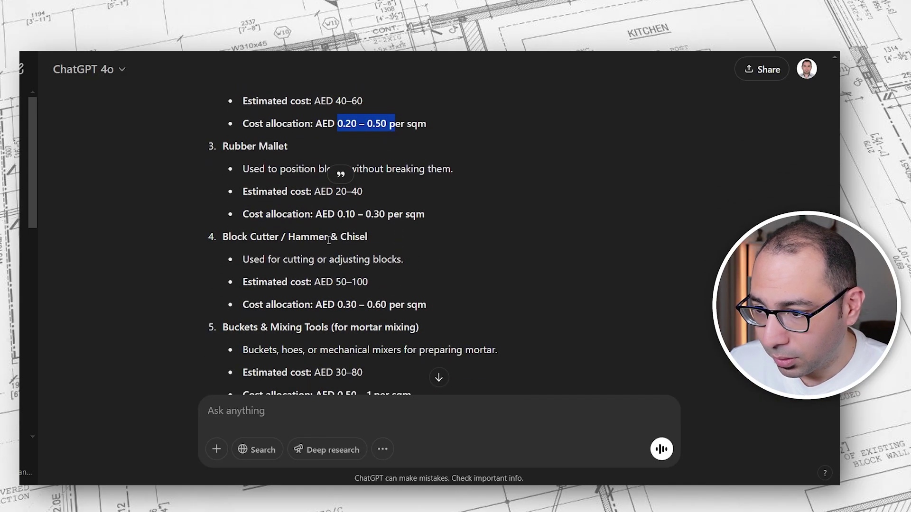
scroll(330, 241, down, 1)
scroll(301, 227, down, 1)
scroll(318, 273, down, 2)
scroll(322, 275, down, 1)
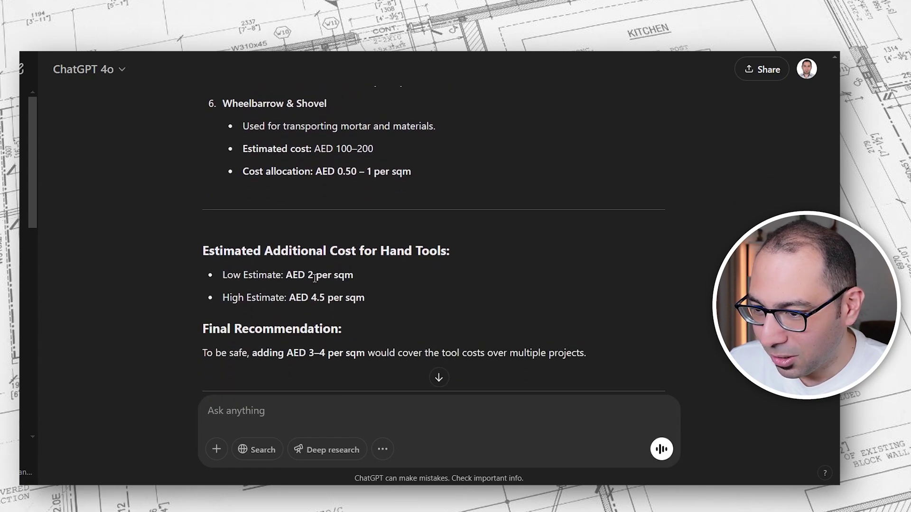
drag(224, 275, 369, 296)
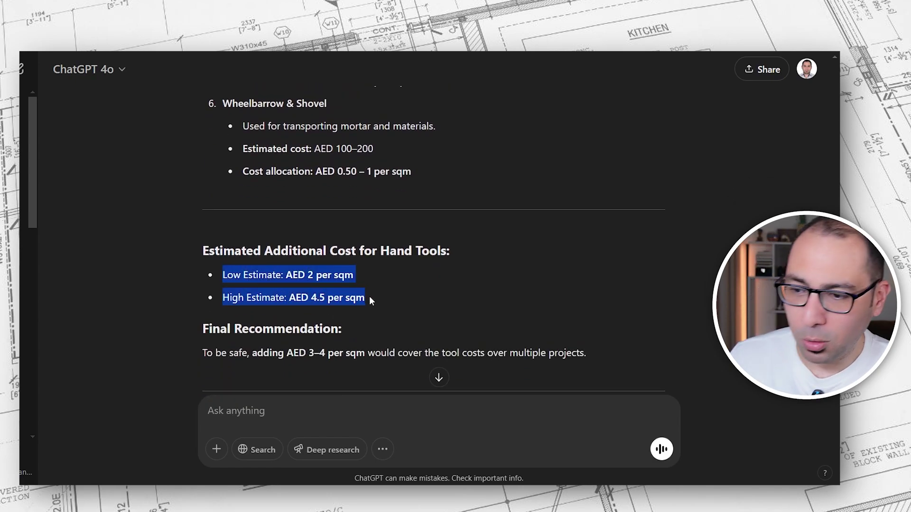
click(329, 412)
text(ok lets go )
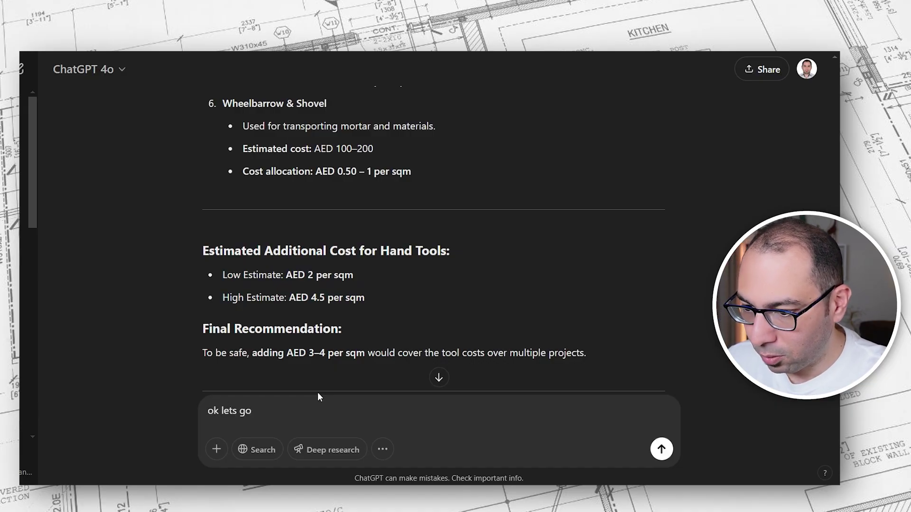
text(for 3 aedd / m2)
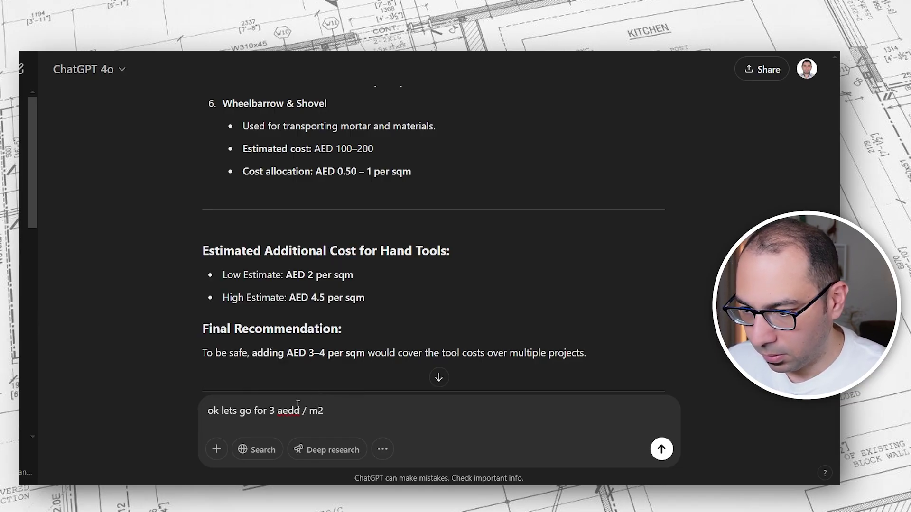
Send 'ok lets go for 3 aed / m2' with the currency typo fixed, updating the total to AED 42.
click(299, 410)
key(BackSpace)
key(Return)
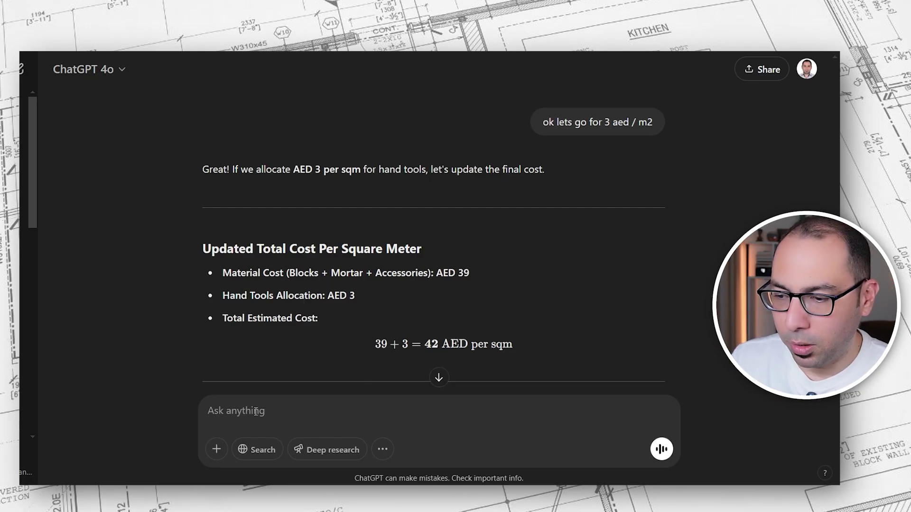
text(no)
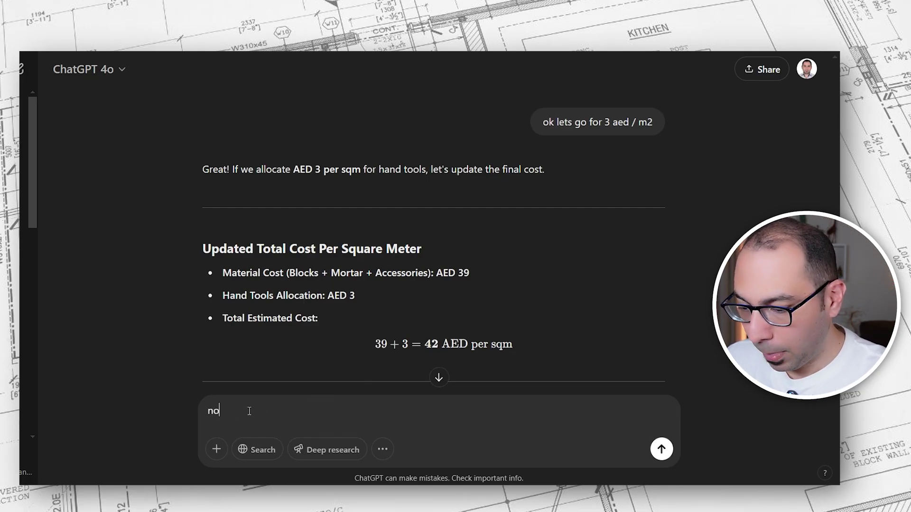
text(w, what about the manpower. let's consider using subcontractor.)
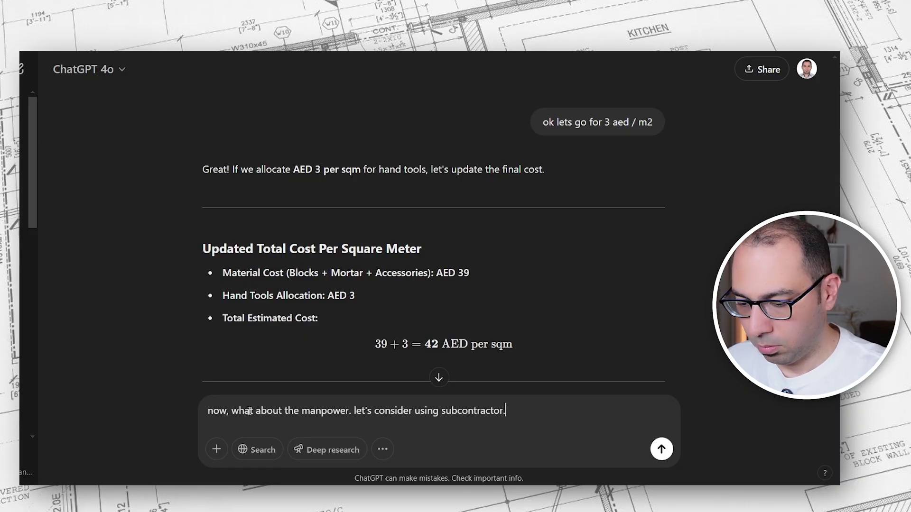
text(any iddea about the rang)
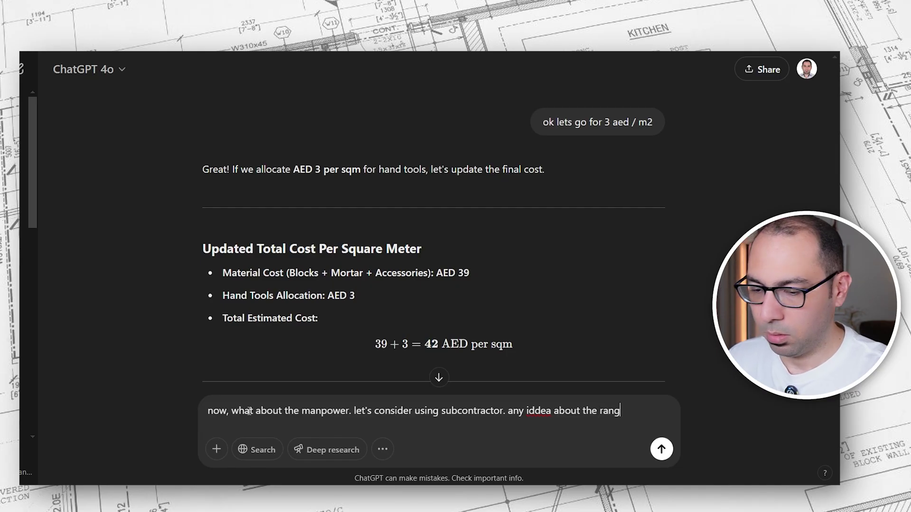
text(e ?)
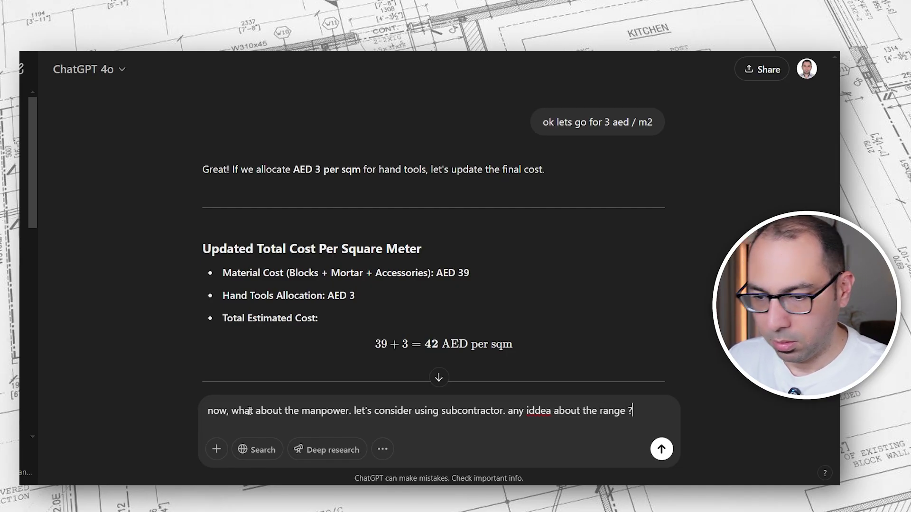
Send the question about subcontractor manpower rates for block work.
key(Return)
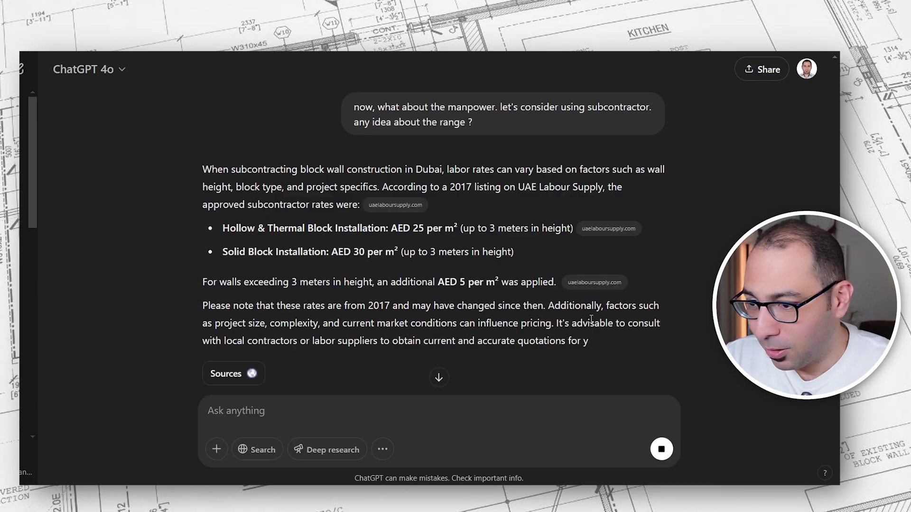
Highlight the AED 25 hollow, AED 30 solid, plus AED 5 above 3 m rates and the 2017 note.
drag(417, 228, 567, 229)
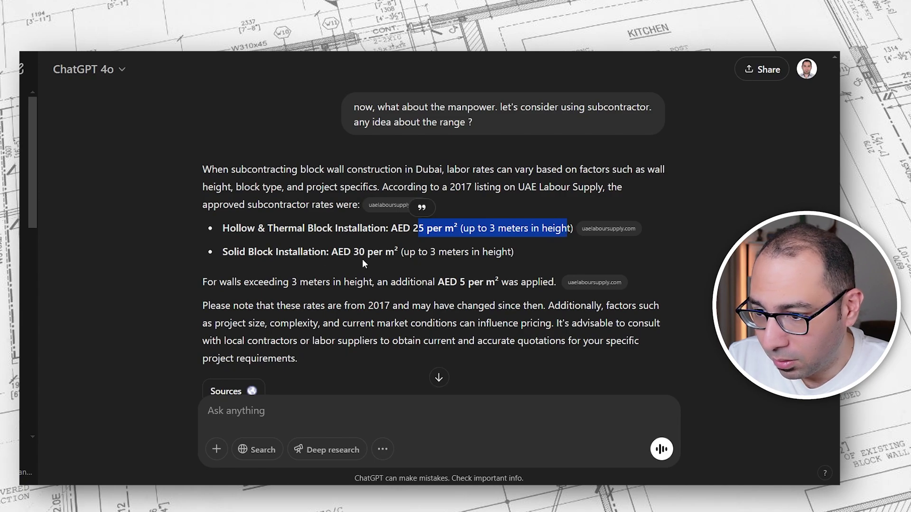
drag(354, 252, 436, 252)
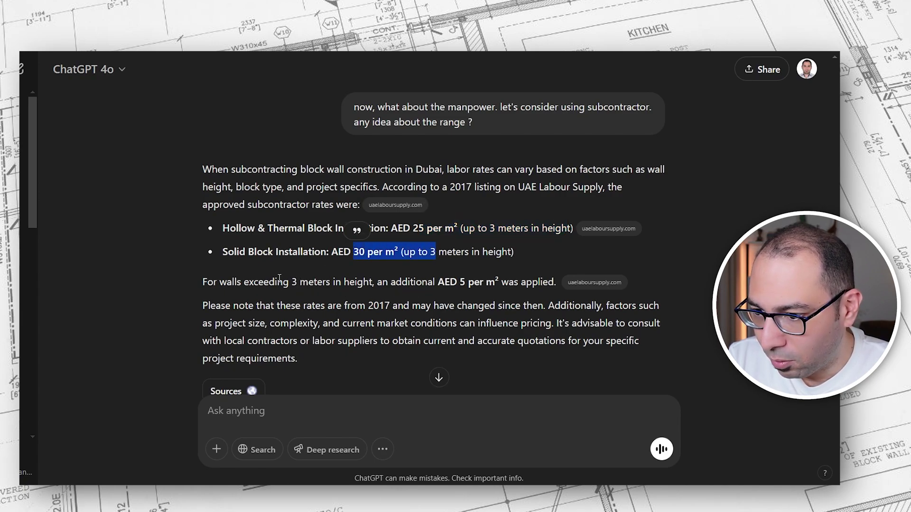
drag(461, 282, 528, 284)
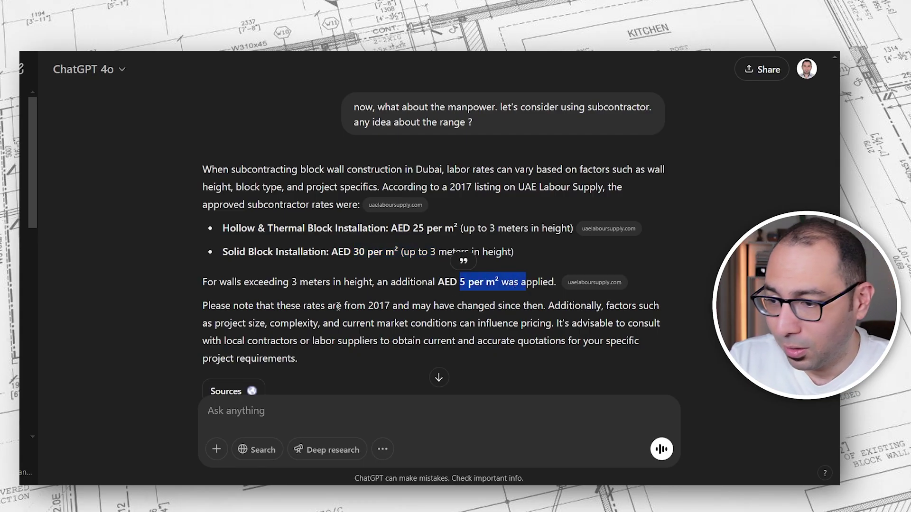
scroll(329, 298, down, 2)
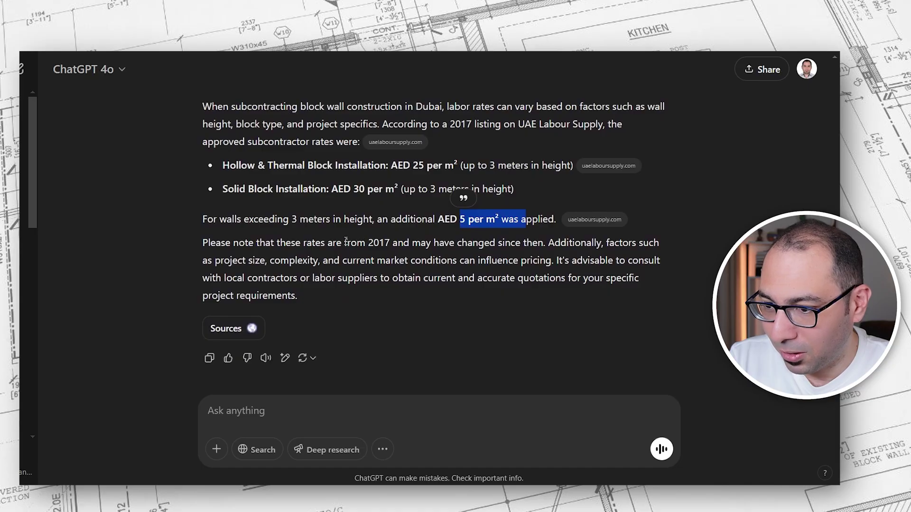
drag(346, 242, 425, 244)
click(395, 413)
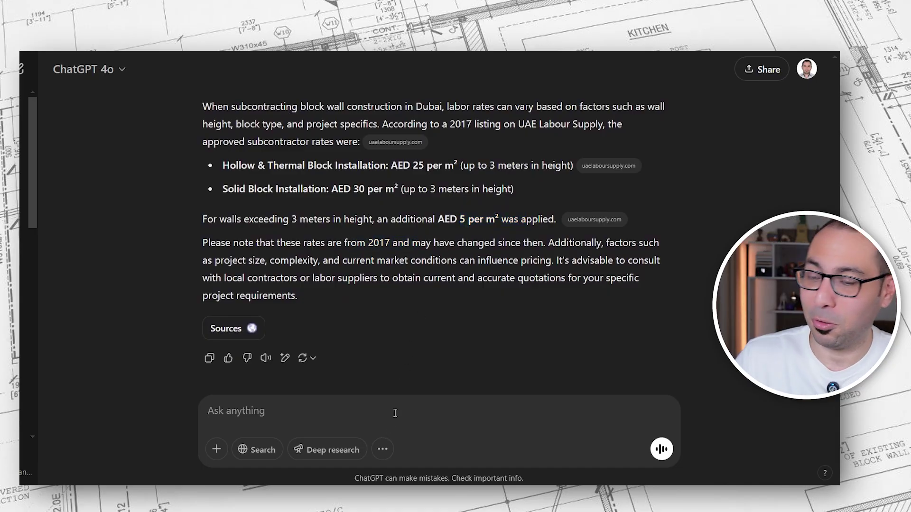
text(ok, l)
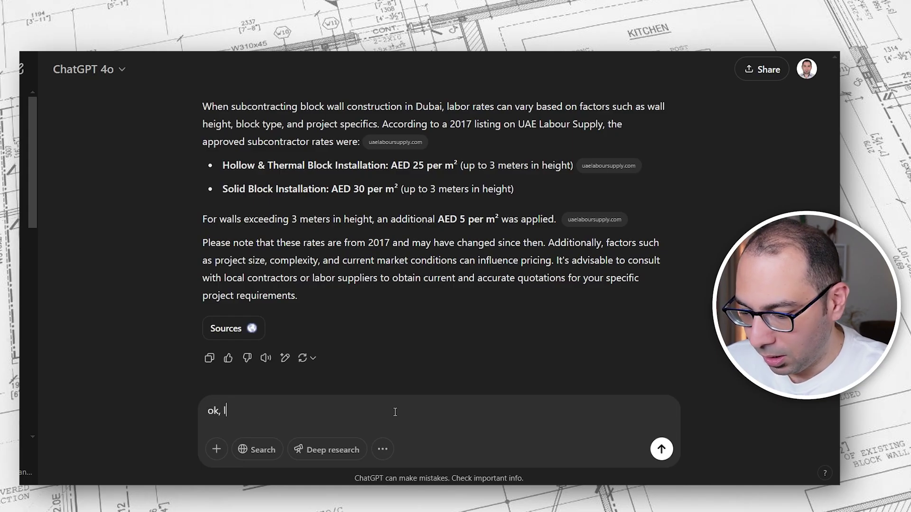
text(et's go for 2)
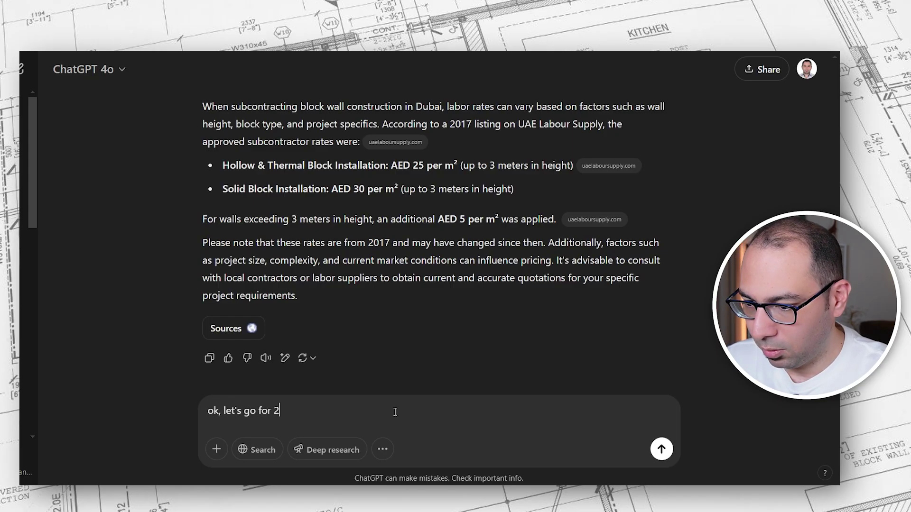
text(1)
Send 'ok, let's go for 21' so the breakdown table totals AED 63 per sqm.
key(Return)
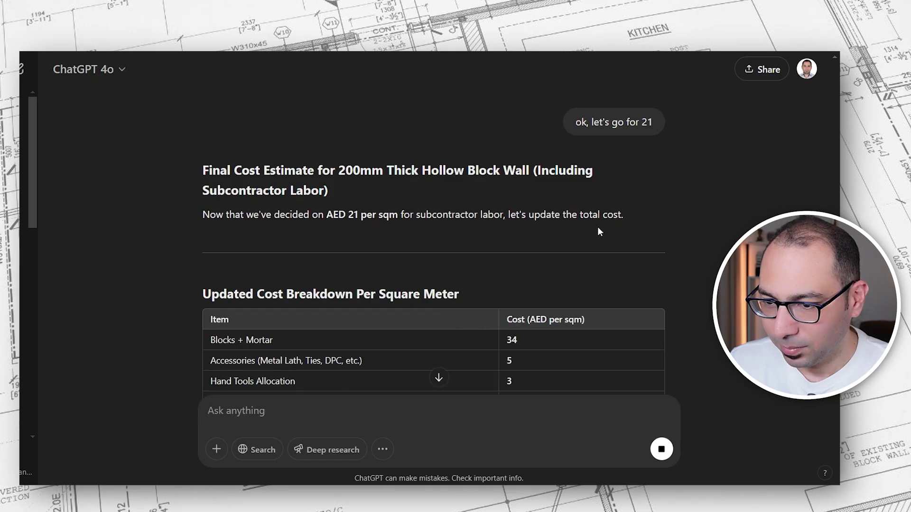
scroll(609, 240, down, 3)
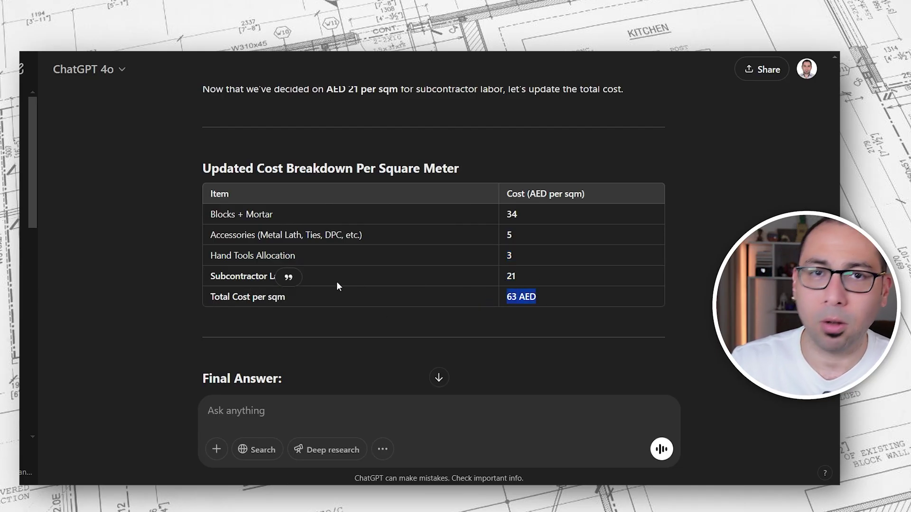
click(335, 398)
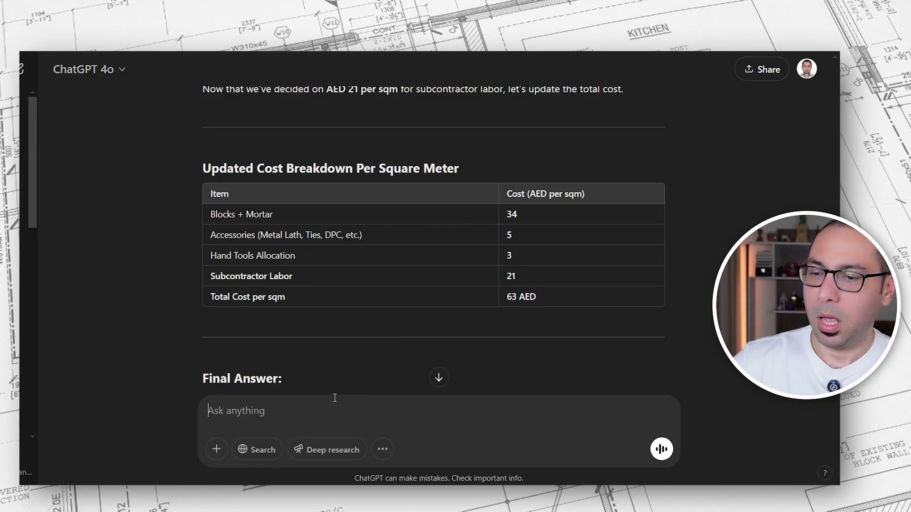